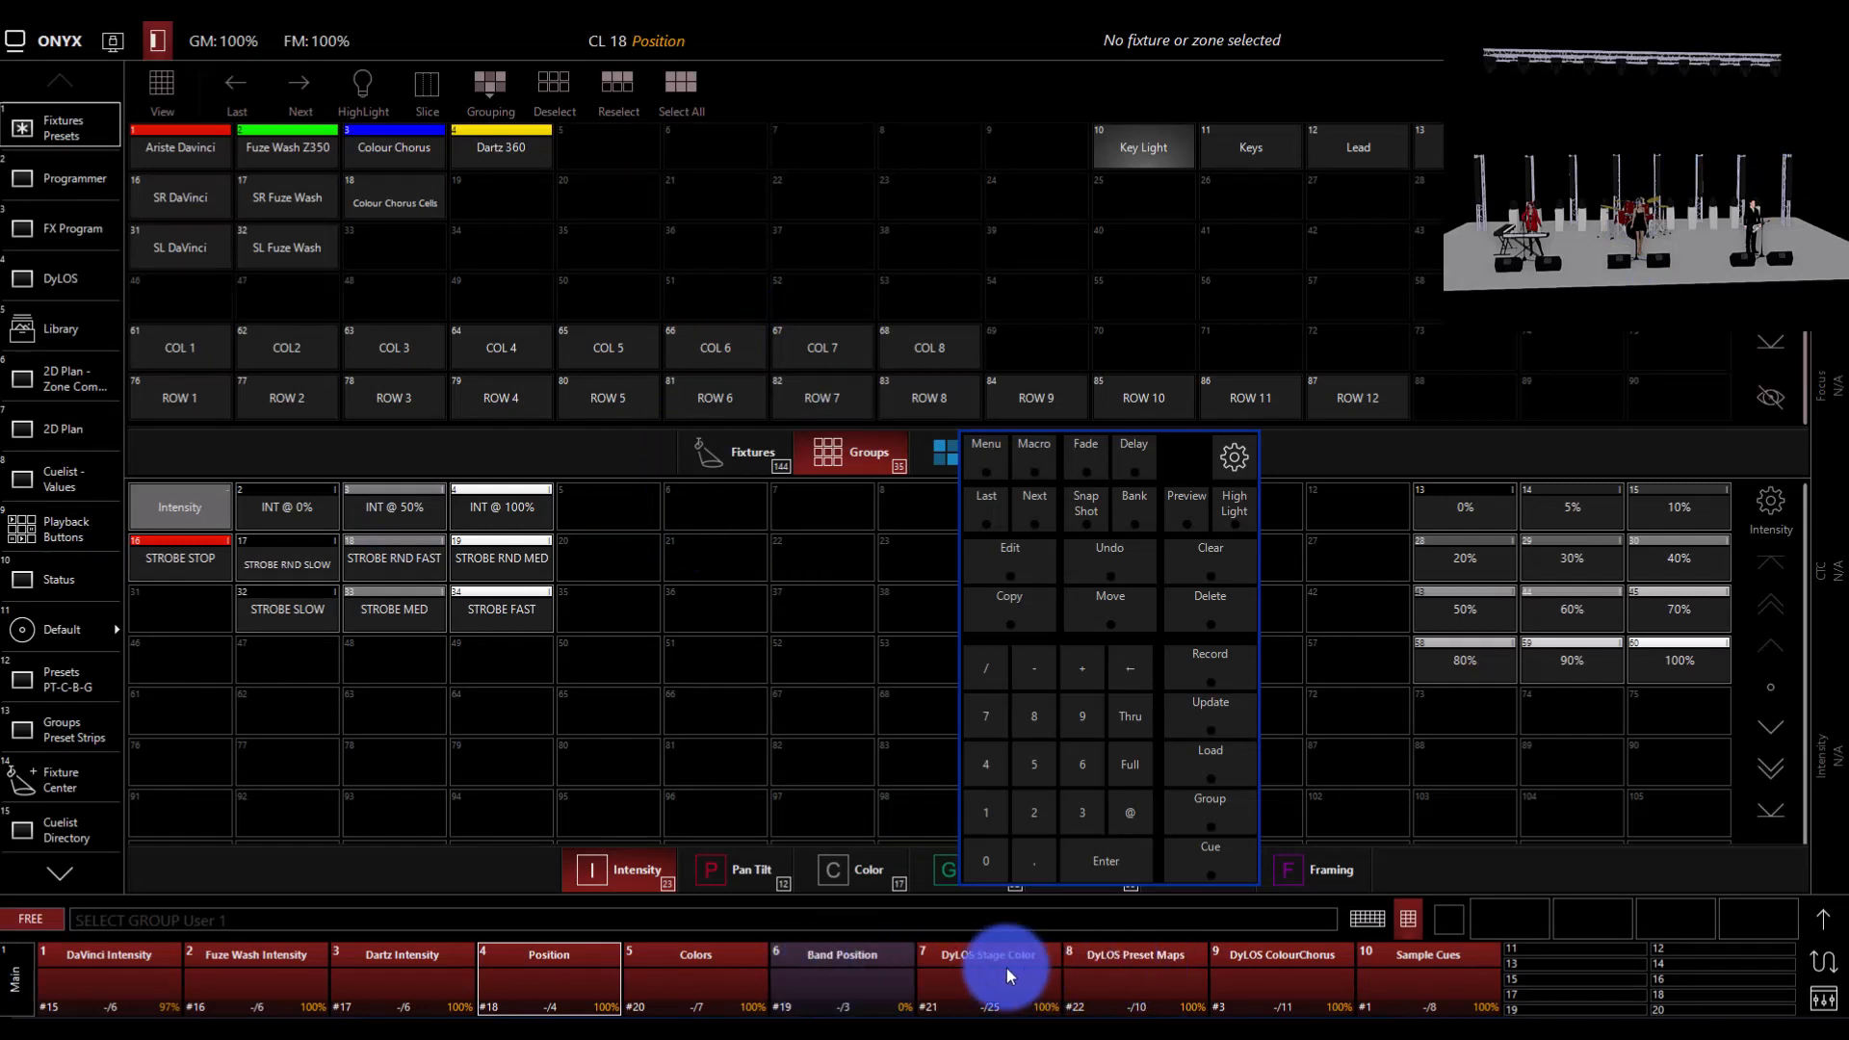
# Step: Run the Sample Cues cuelist forward to Cue 2 and close its playback controls
pyautogui.click(1454, 992)
pyautogui.click(1431, 592)
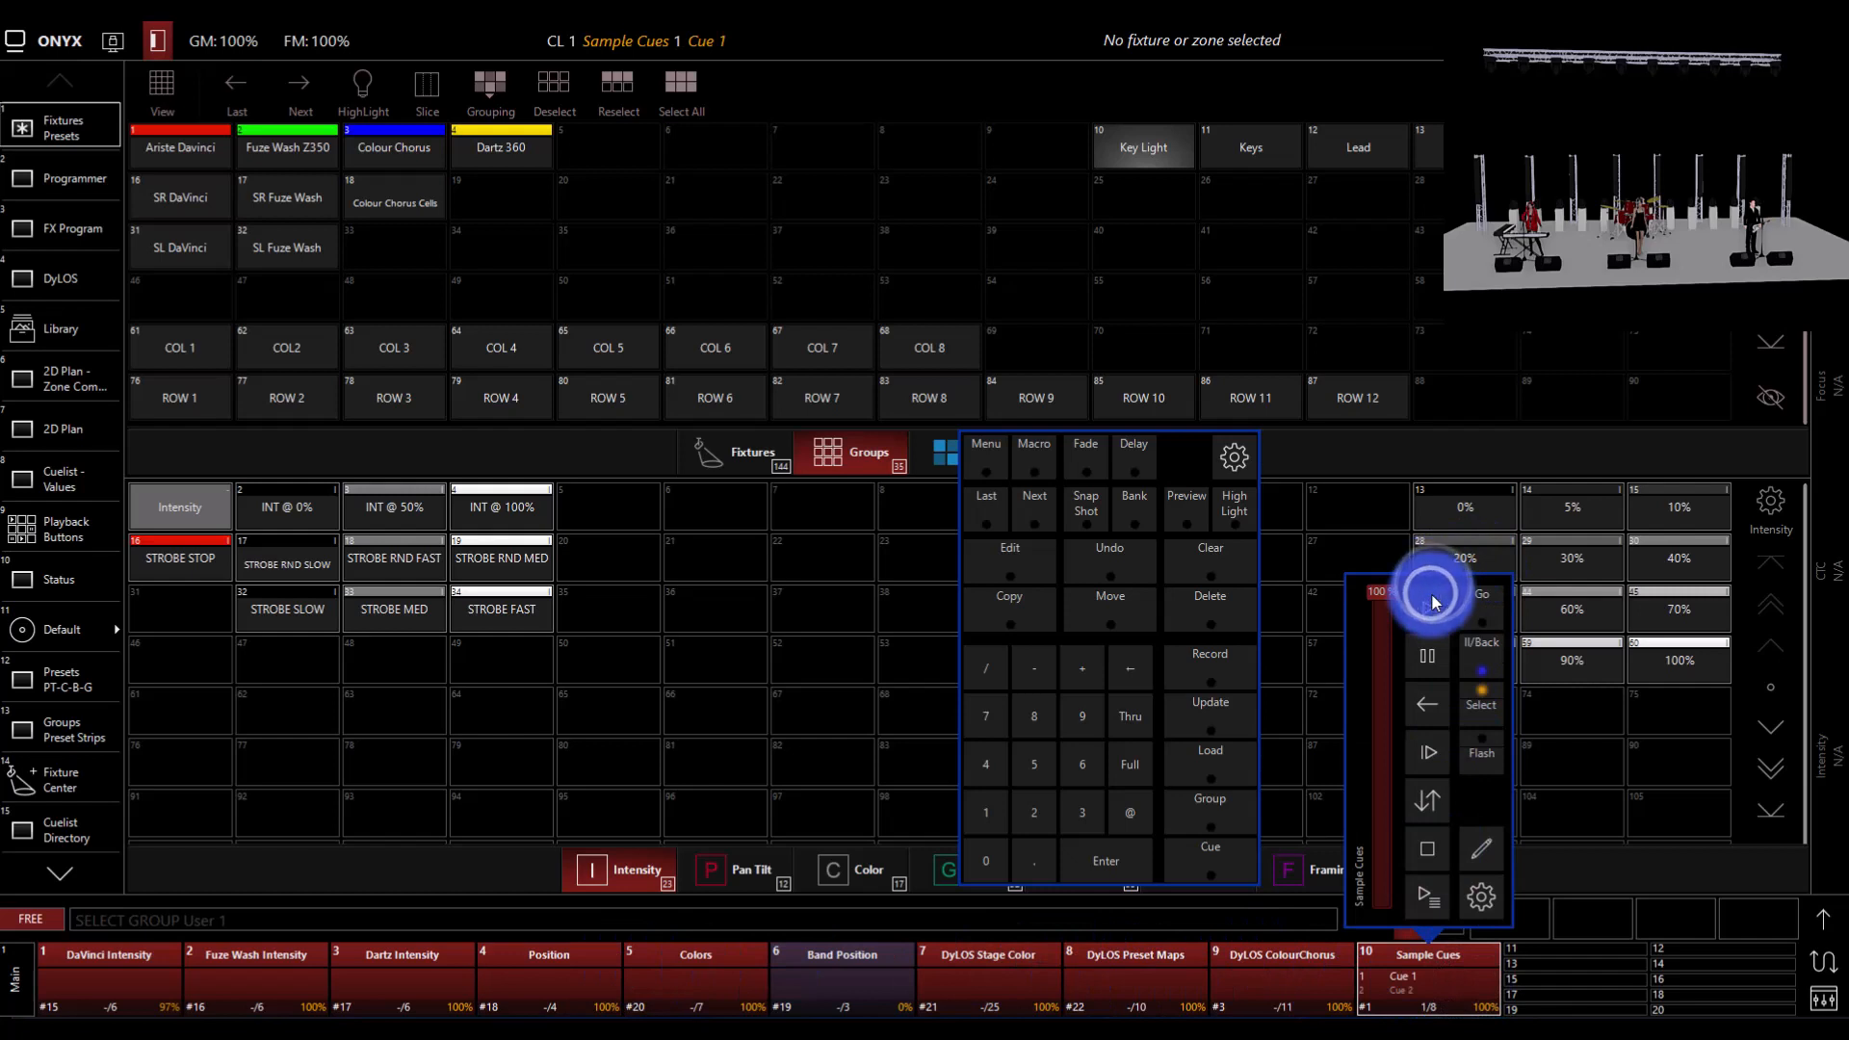
pyautogui.click(1432, 597)
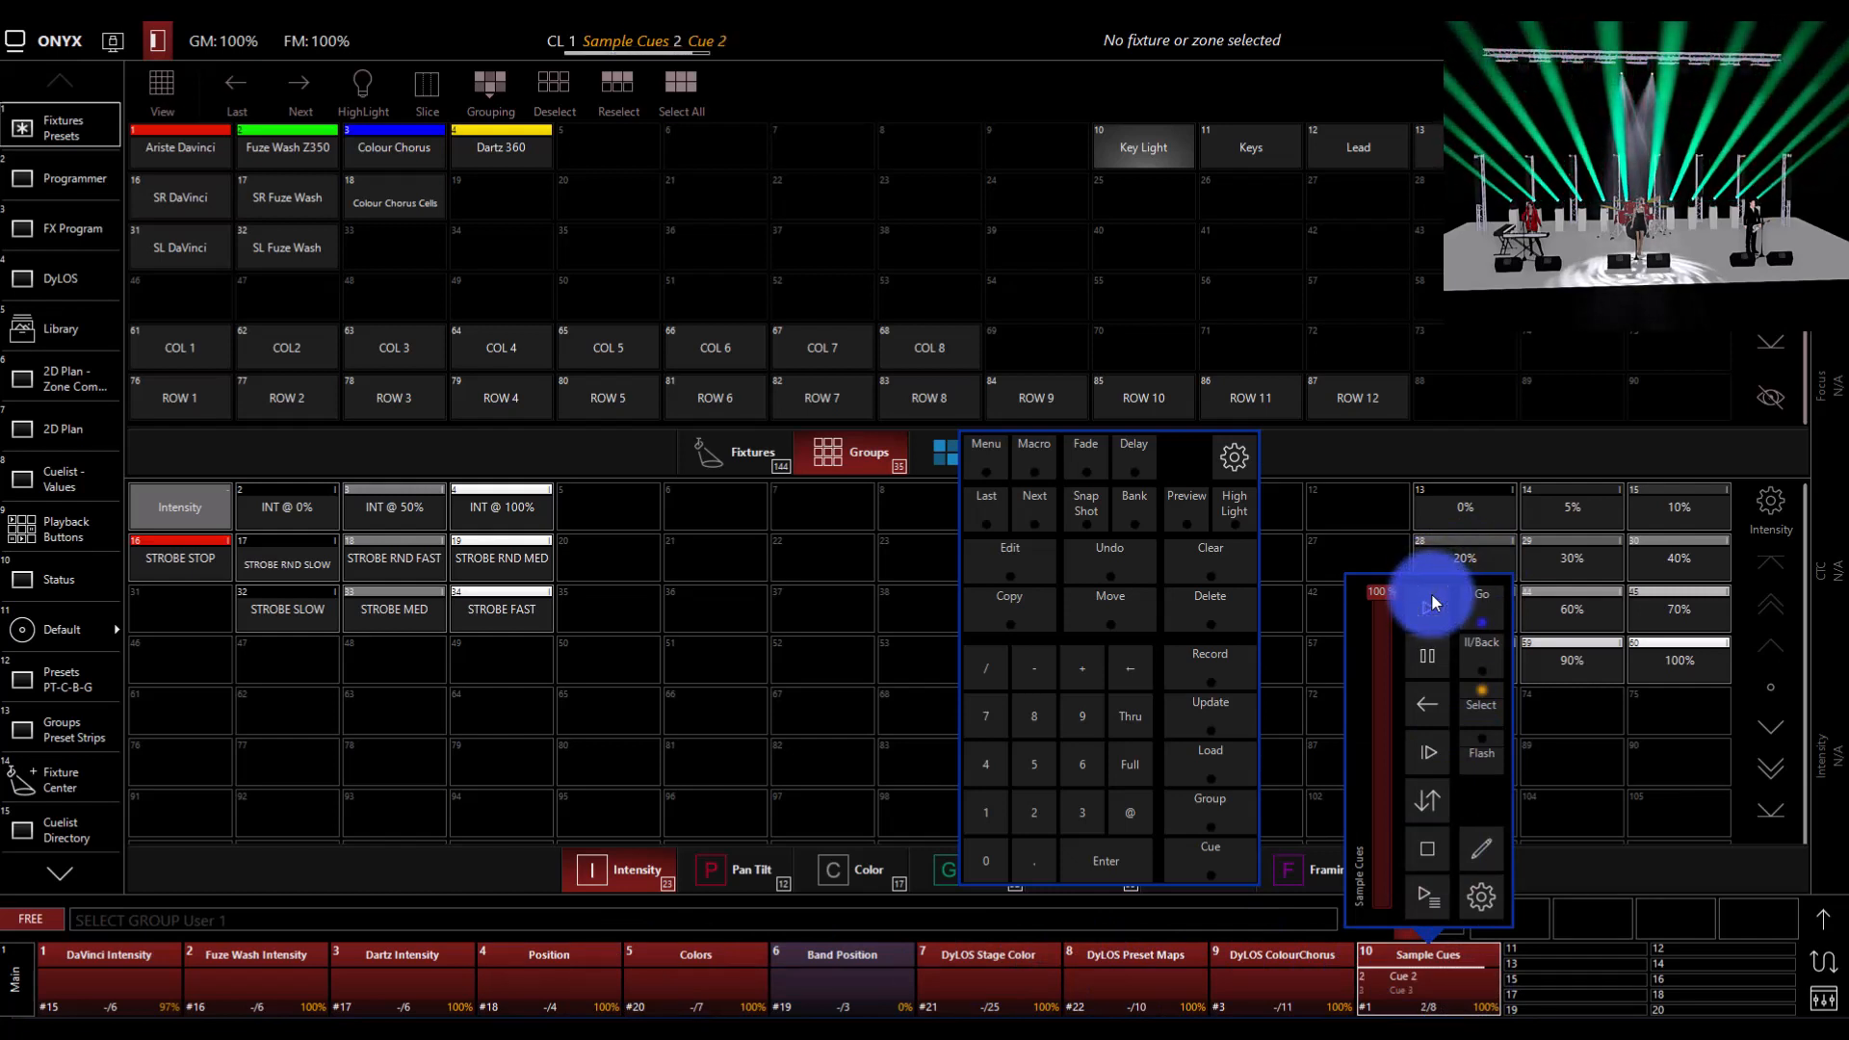
pyautogui.click(1339, 221)
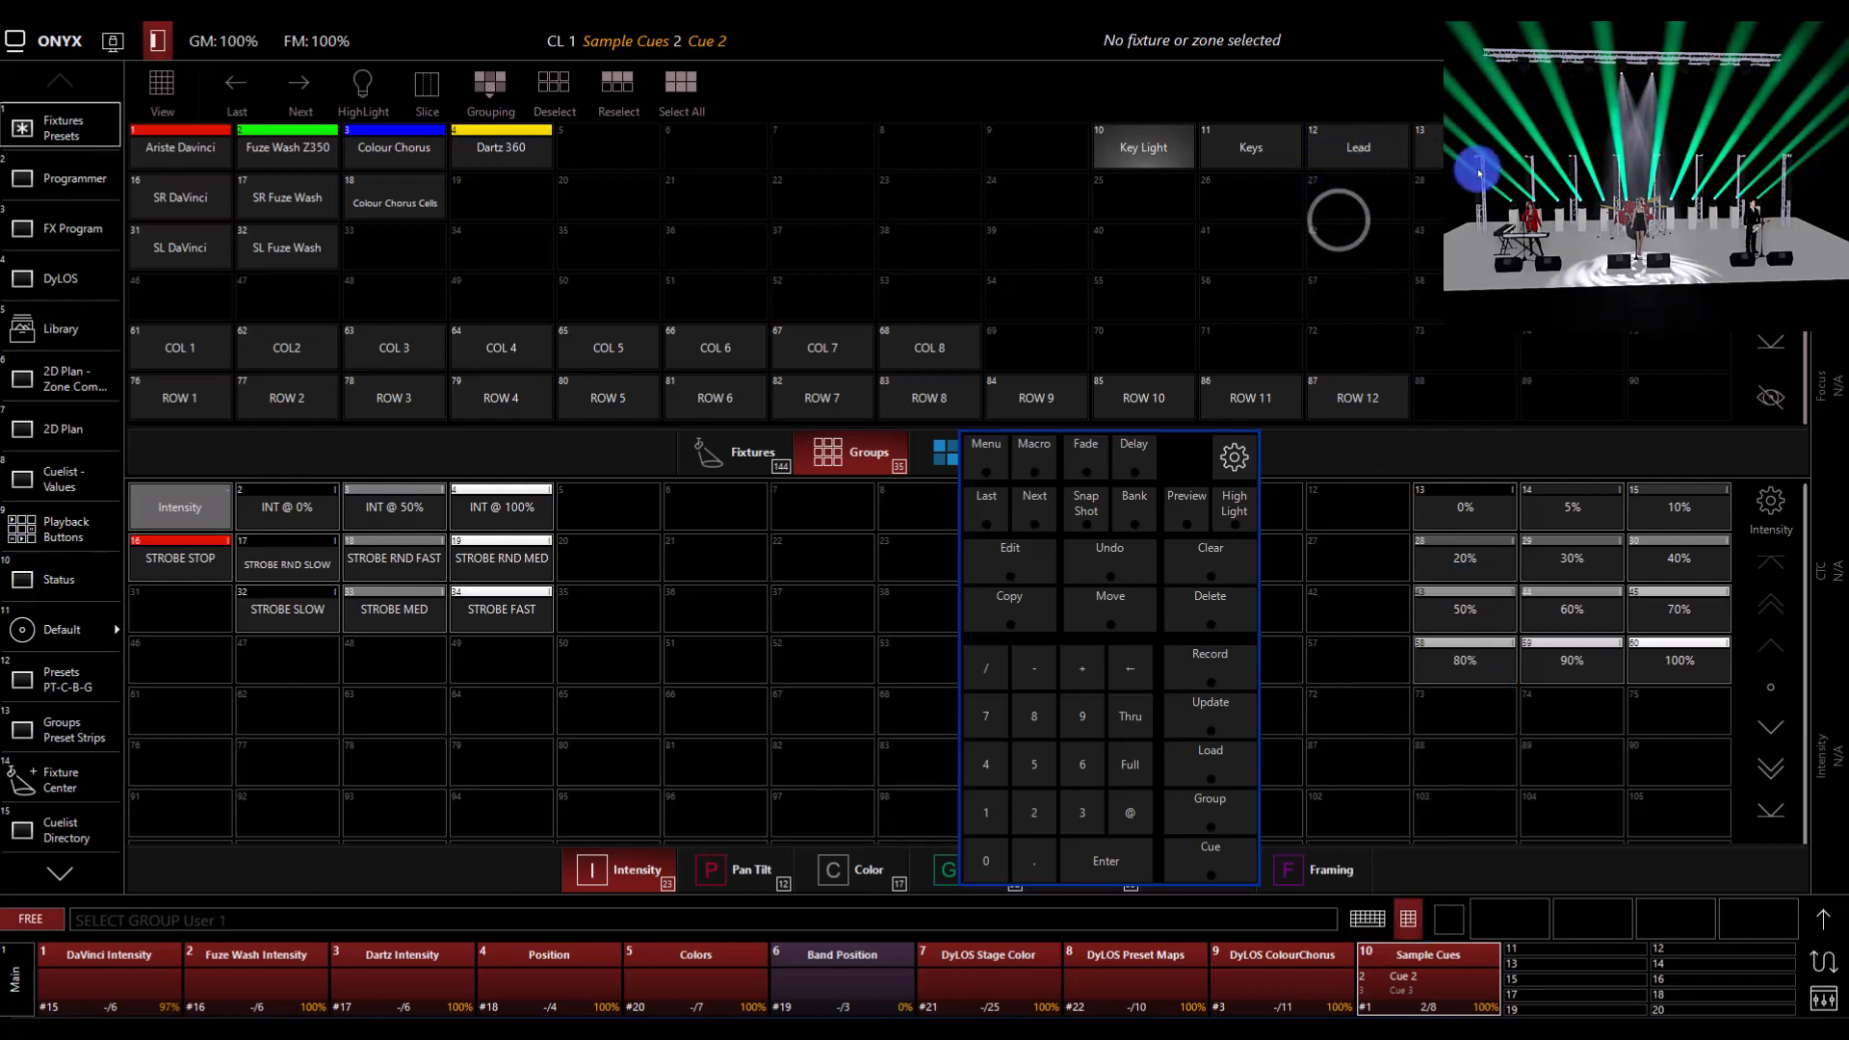
# Step: Select Fuze Wash fixture 205 and Artiste DaVinci fixture 106 in the 3D stage view
pyautogui.click(1654, 79)
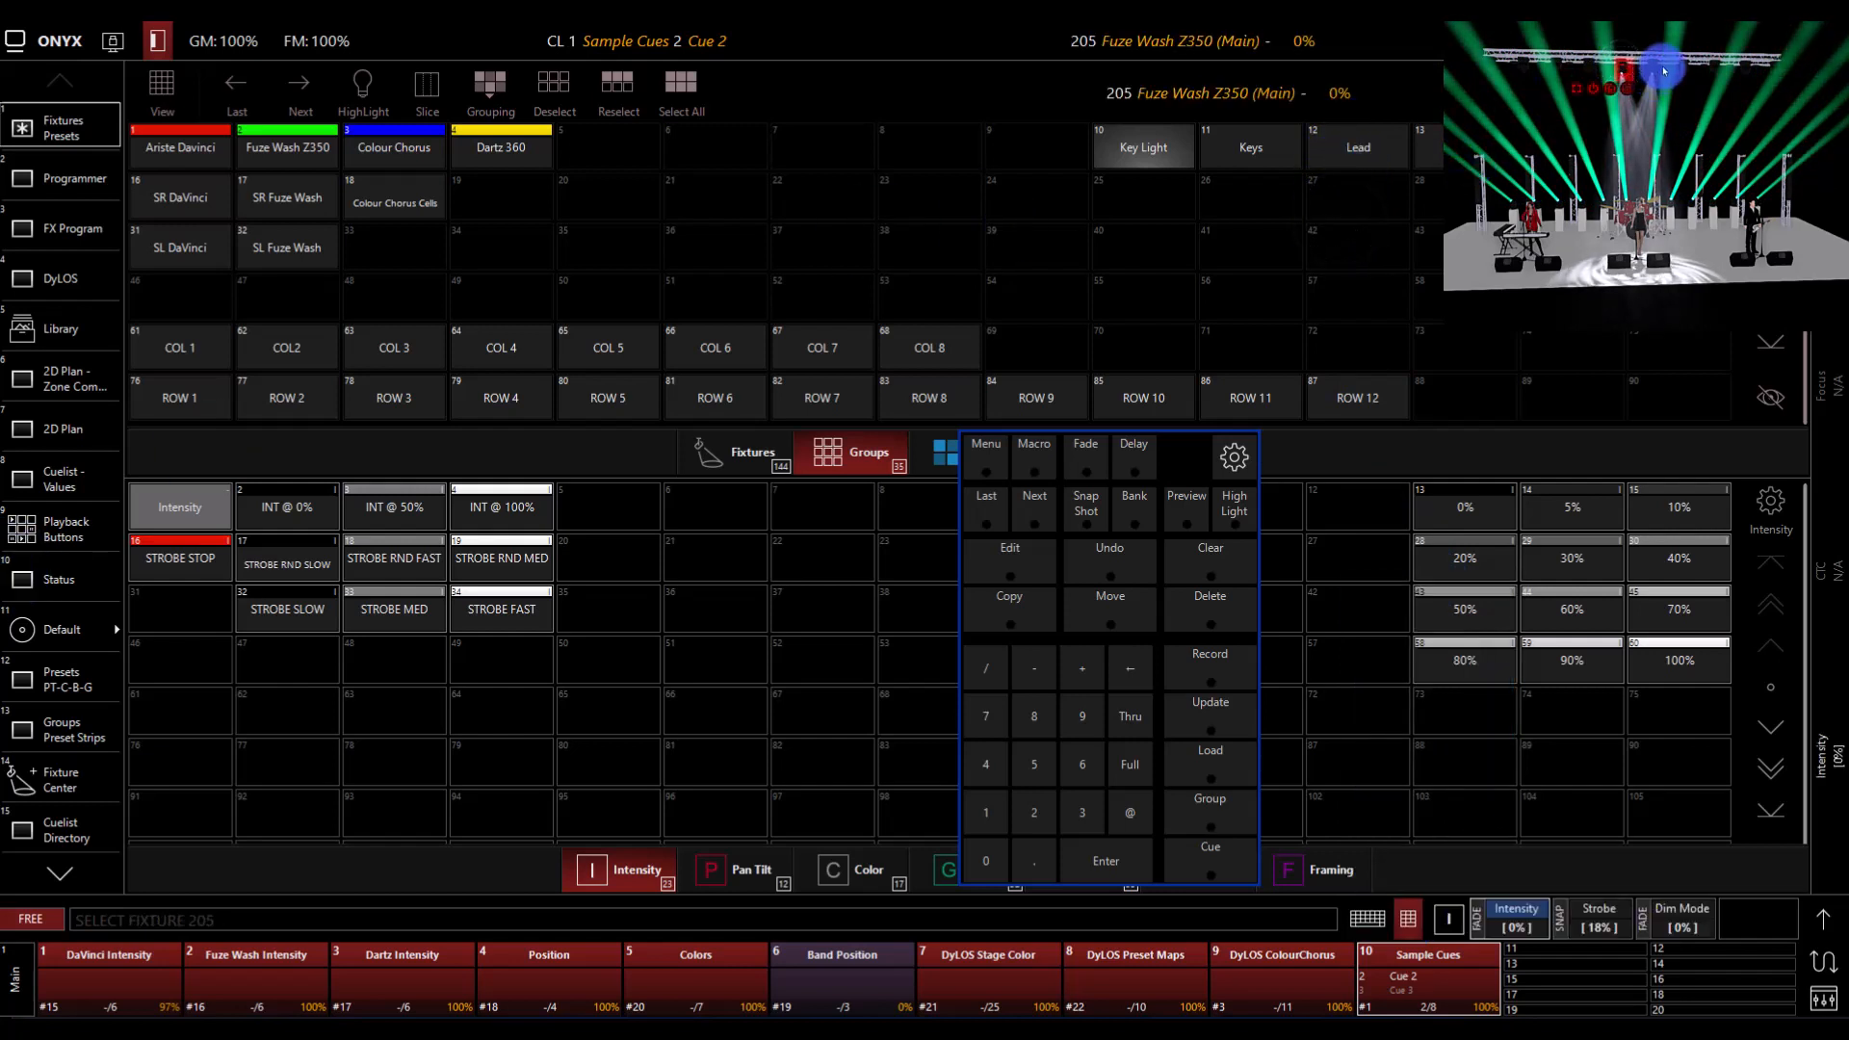
pyautogui.click(1650, 69)
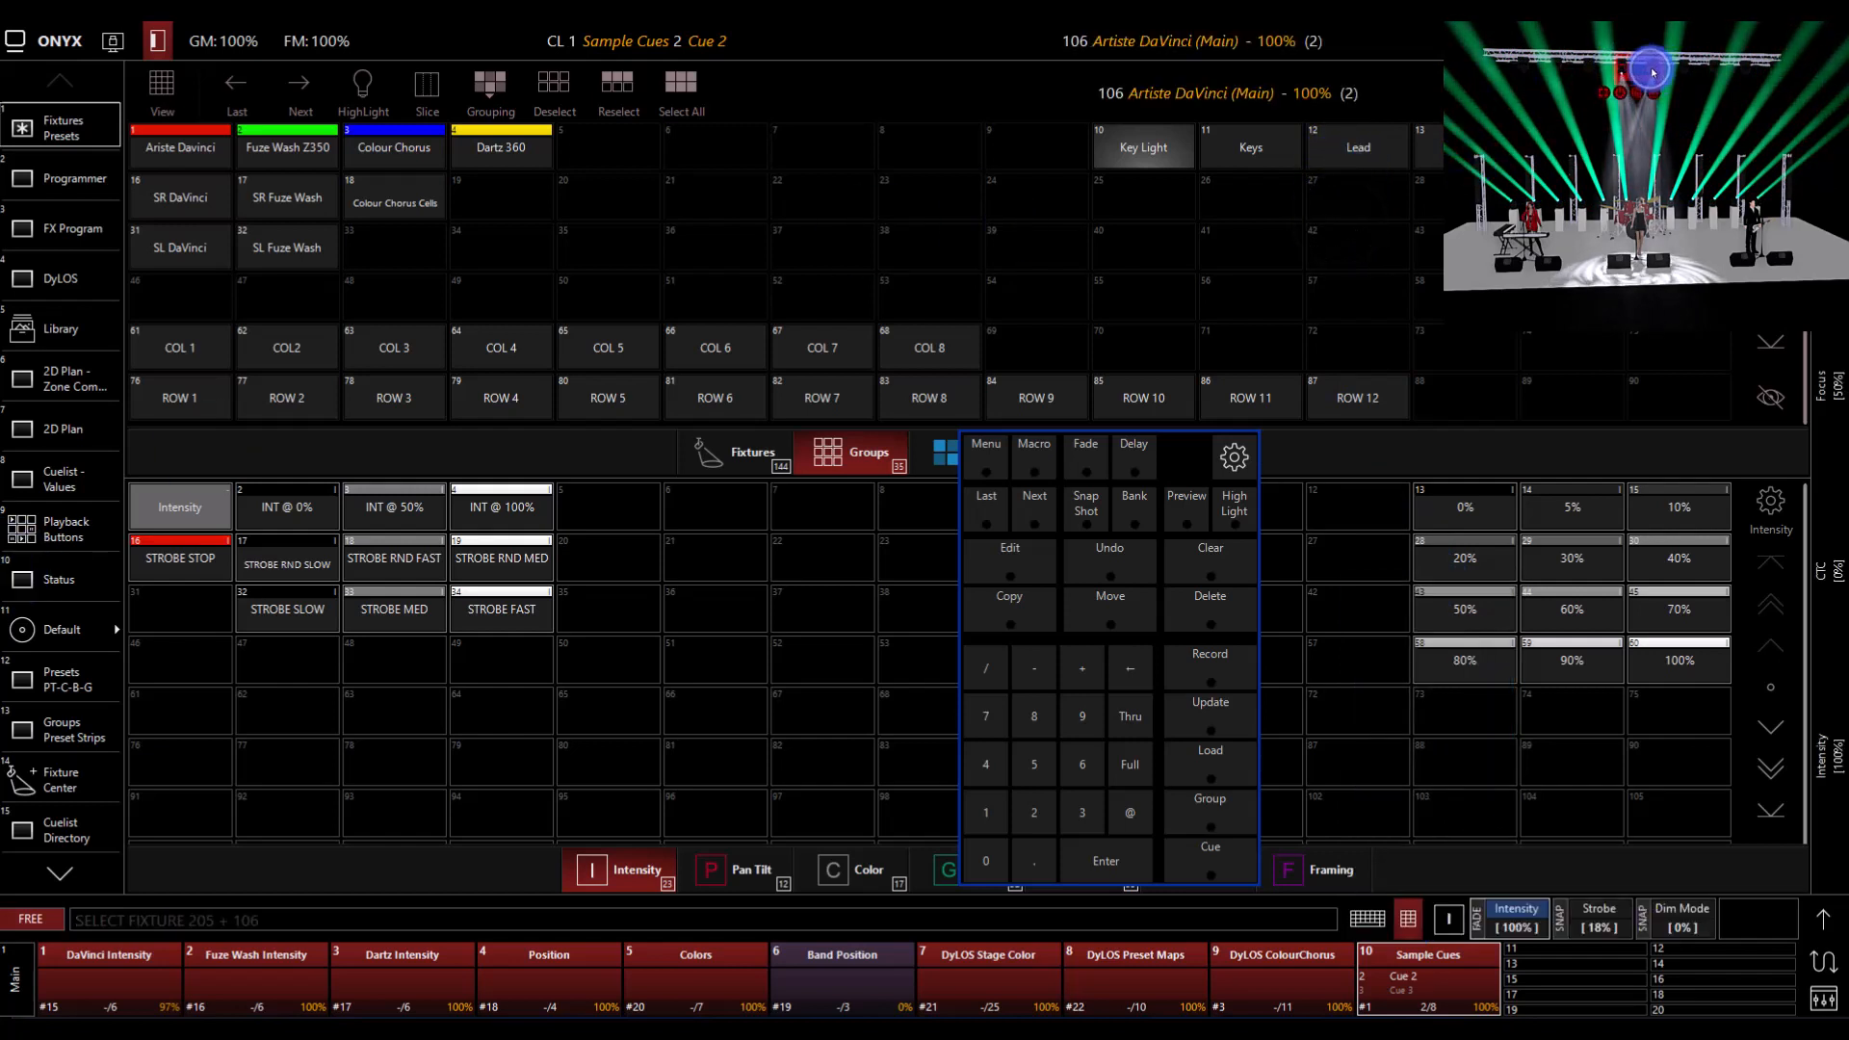
pyautogui.click(605, 417)
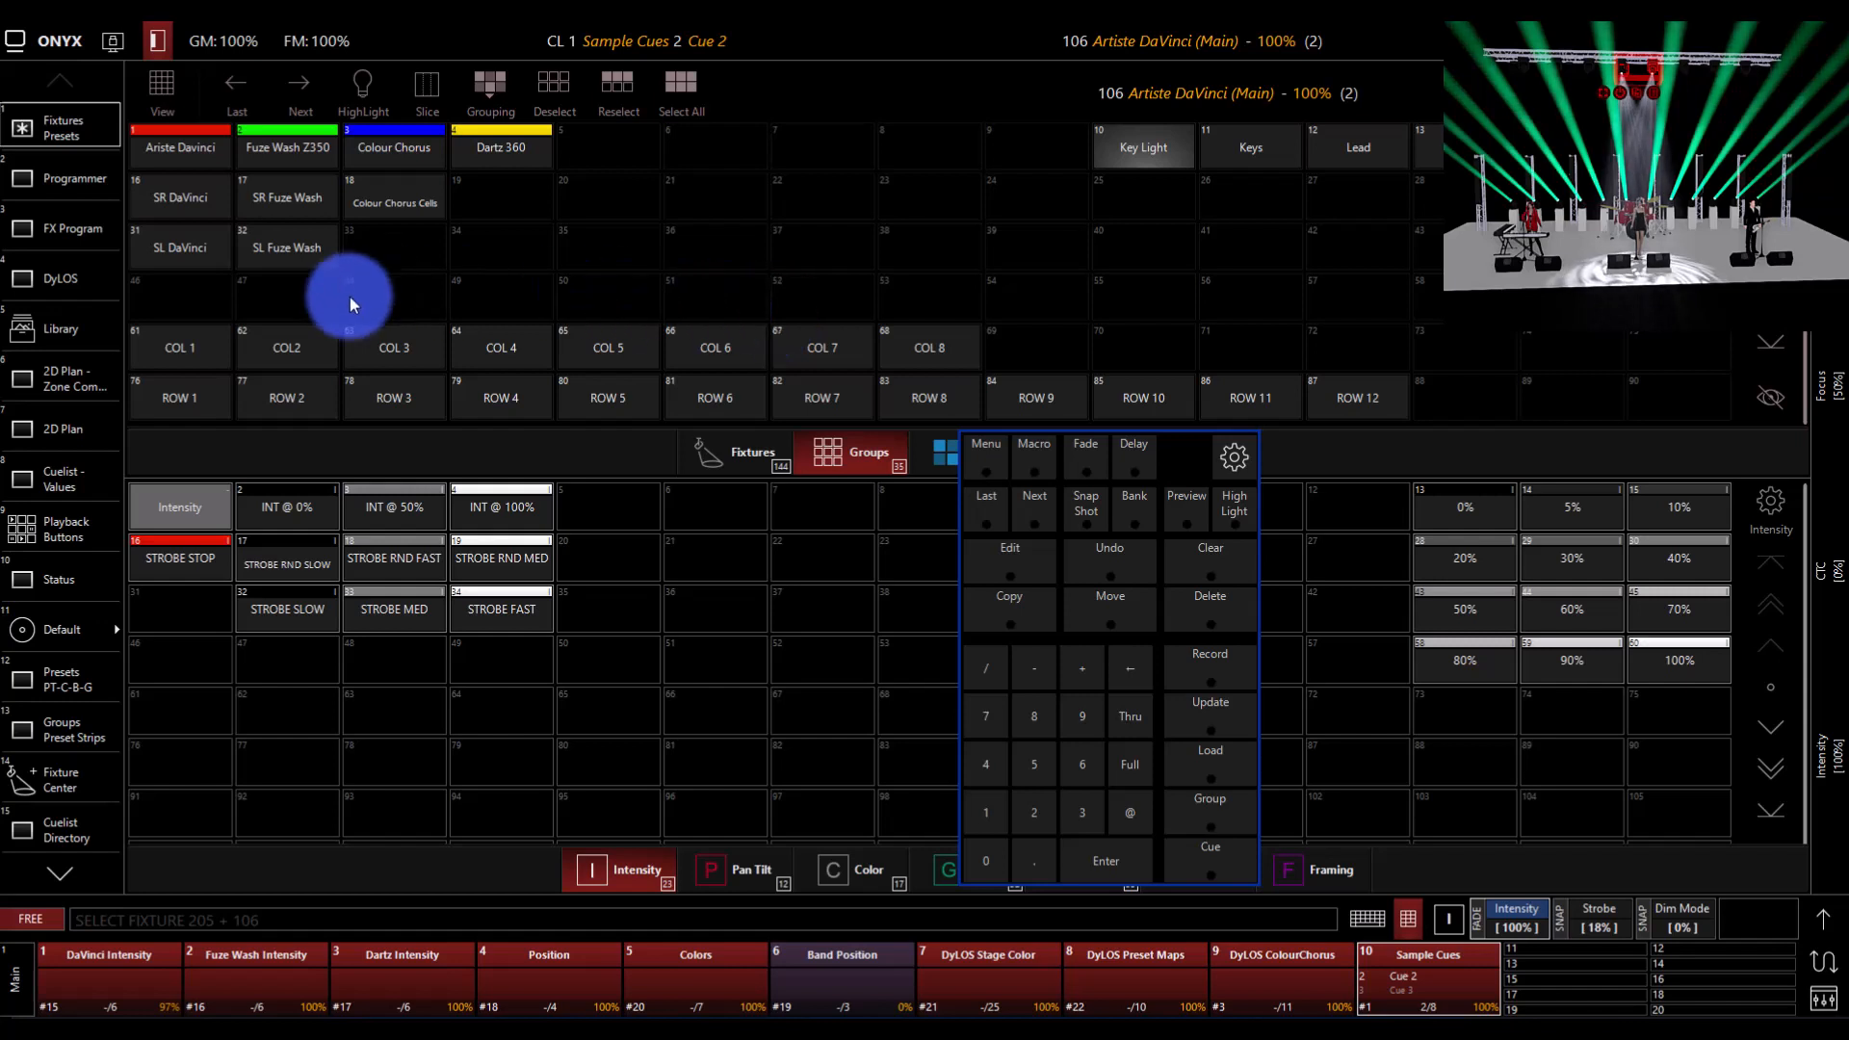
# Step: Clear the fixture selection and load fixture 106's active values into the Programmer
pyautogui.click(96, 169)
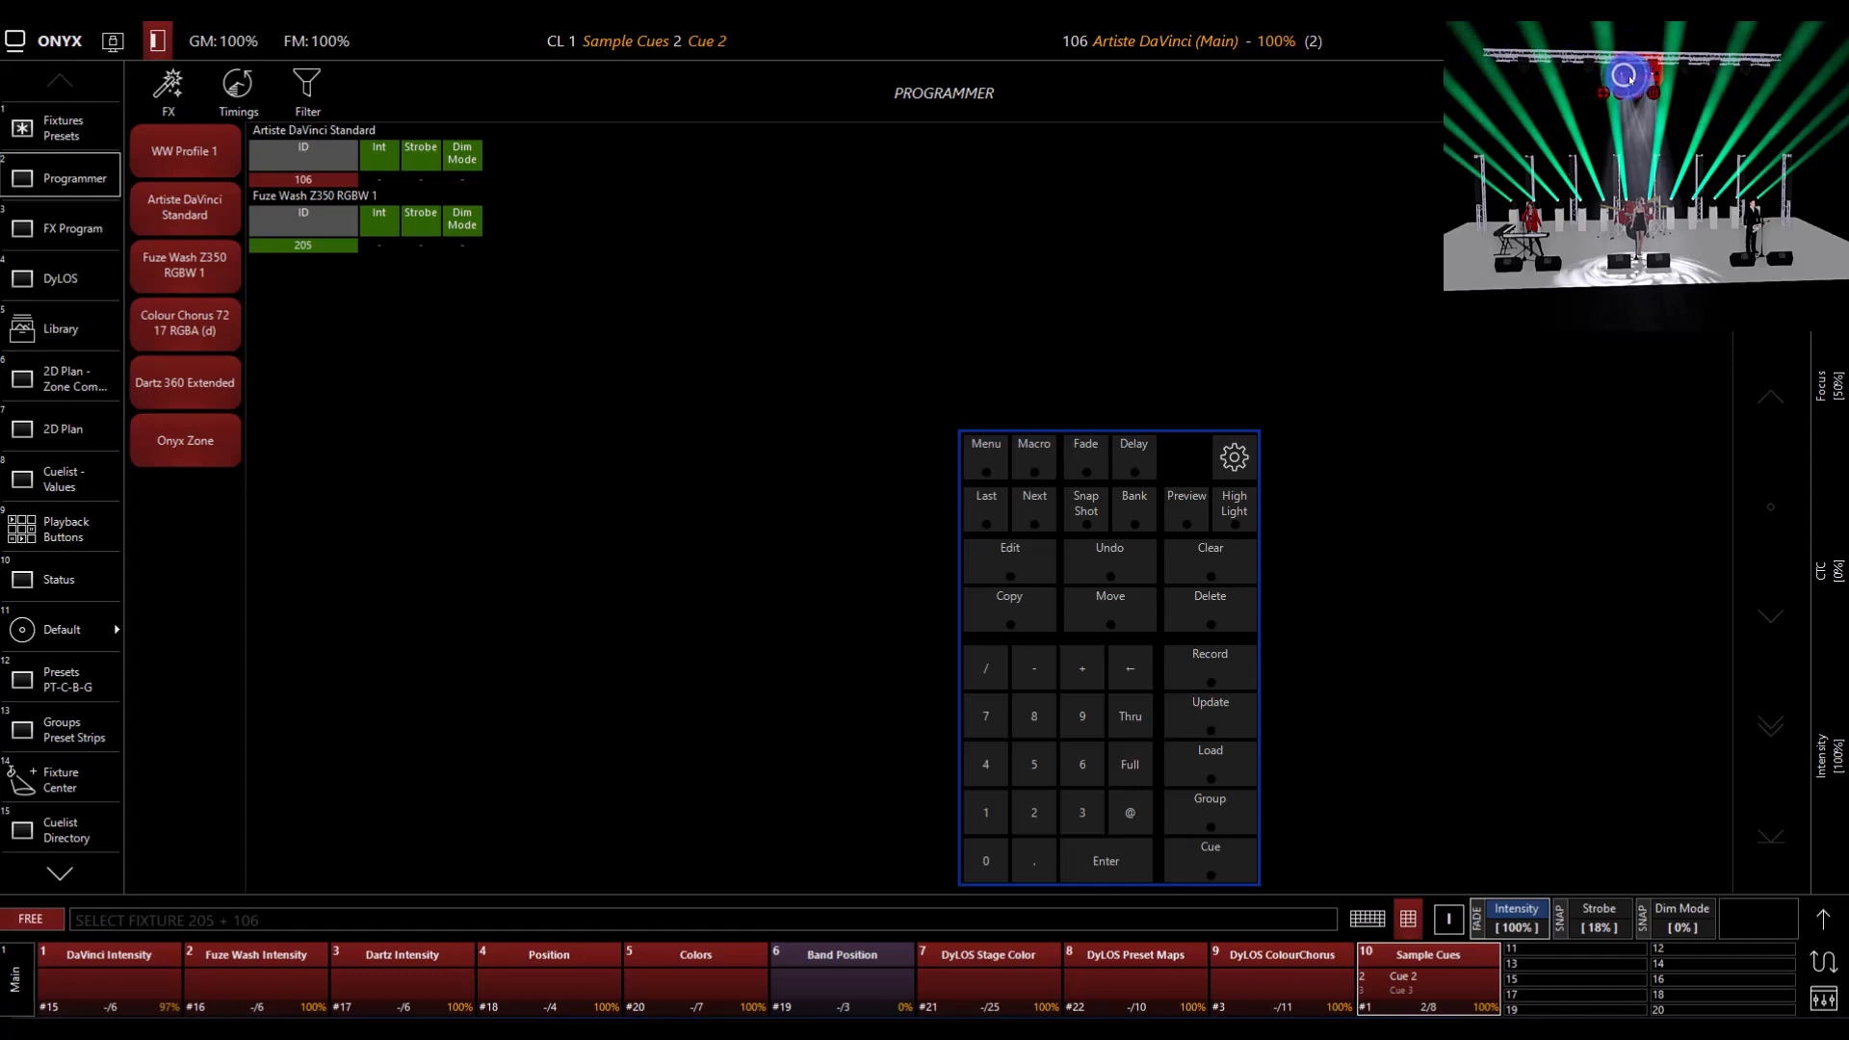
pyautogui.click(1242, 564)
pyautogui.click(1206, 761)
pyautogui.click(1019, 812)
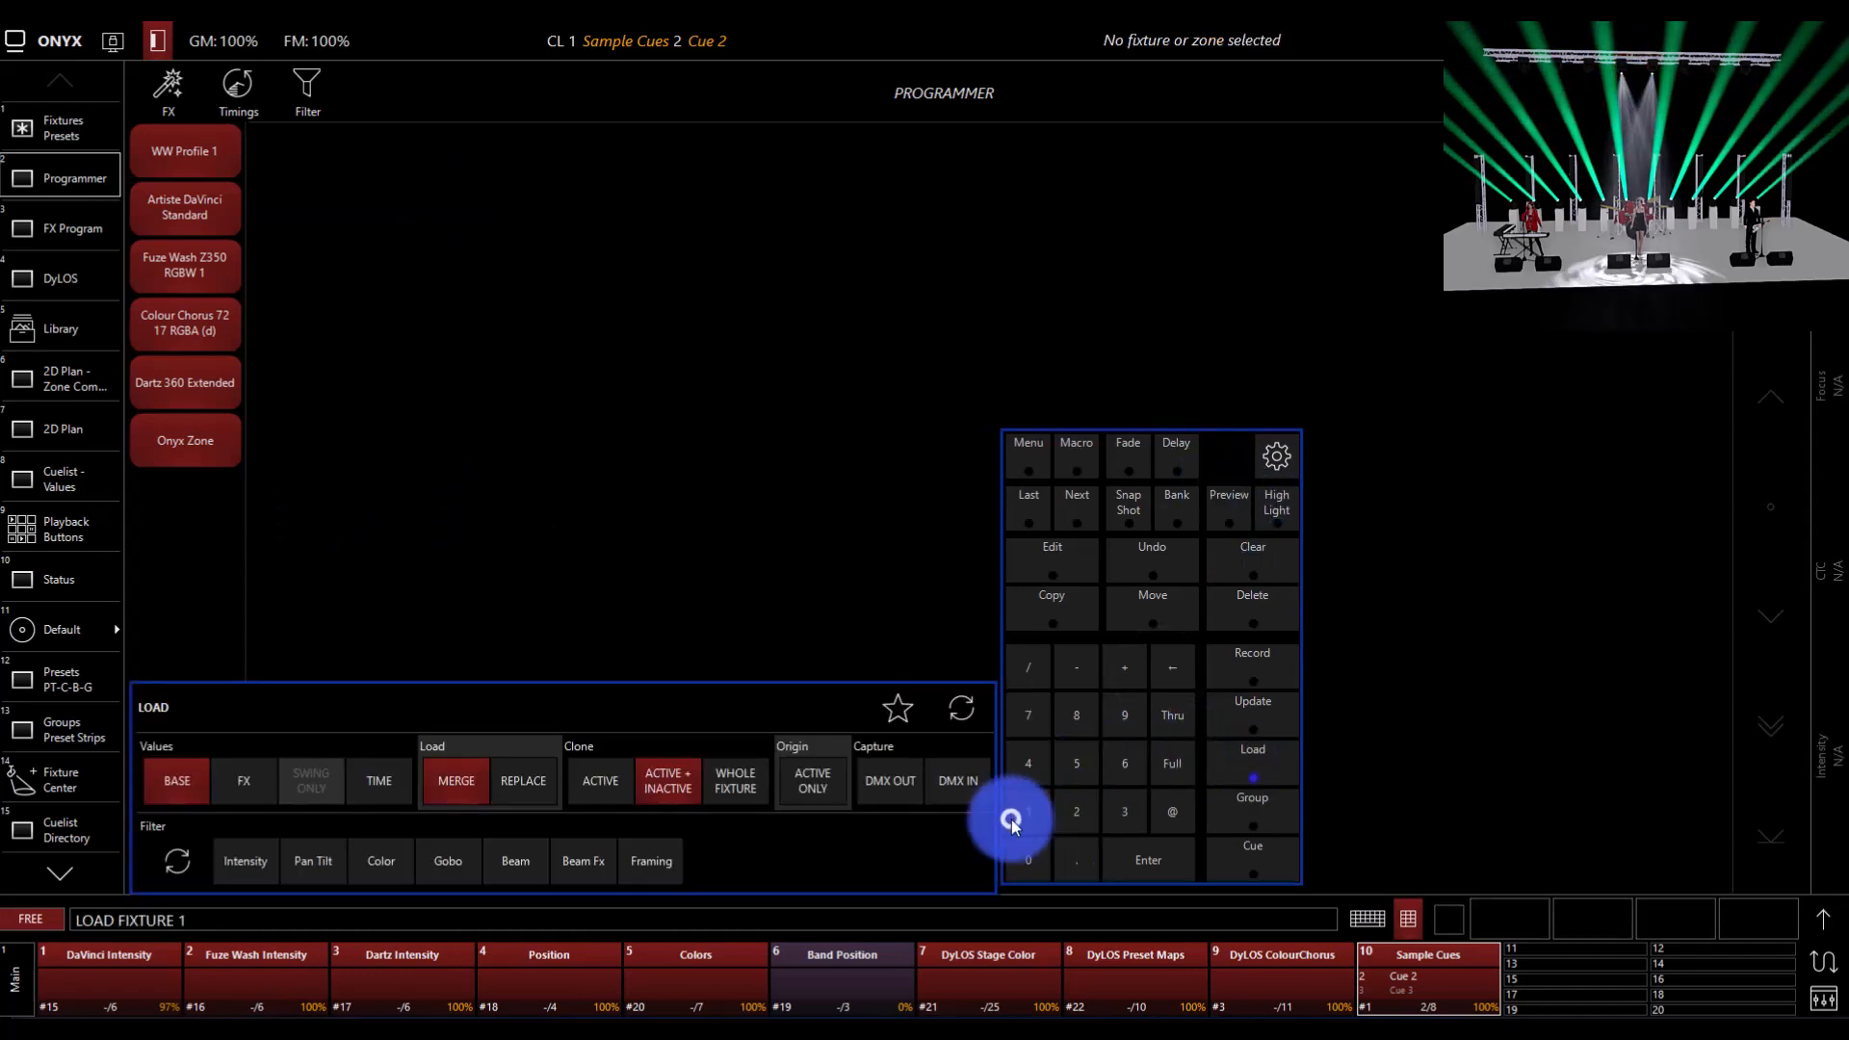
pyautogui.click(1021, 860)
pyautogui.click(1122, 770)
pyautogui.click(1146, 860)
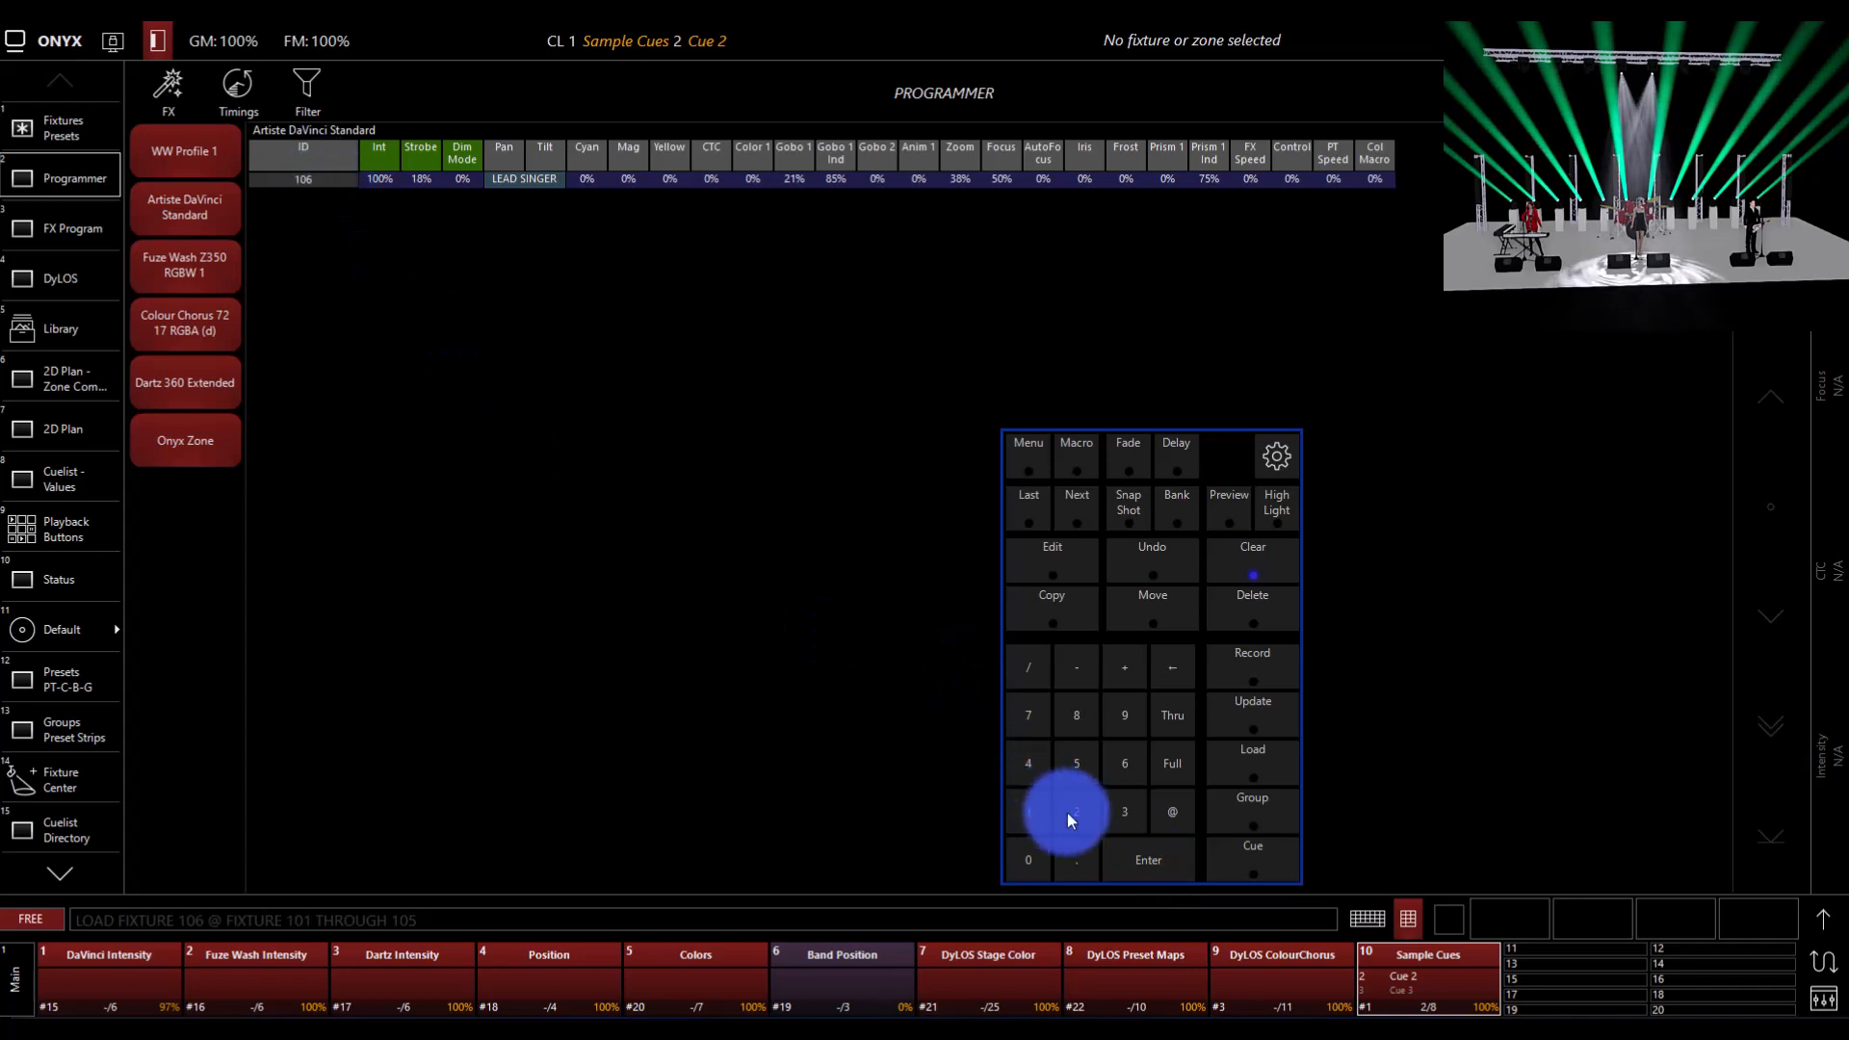
# Step: Compose a Load command that clones fixture 106's values onto fixtures 101 through 105
pyautogui.click(1252, 757)
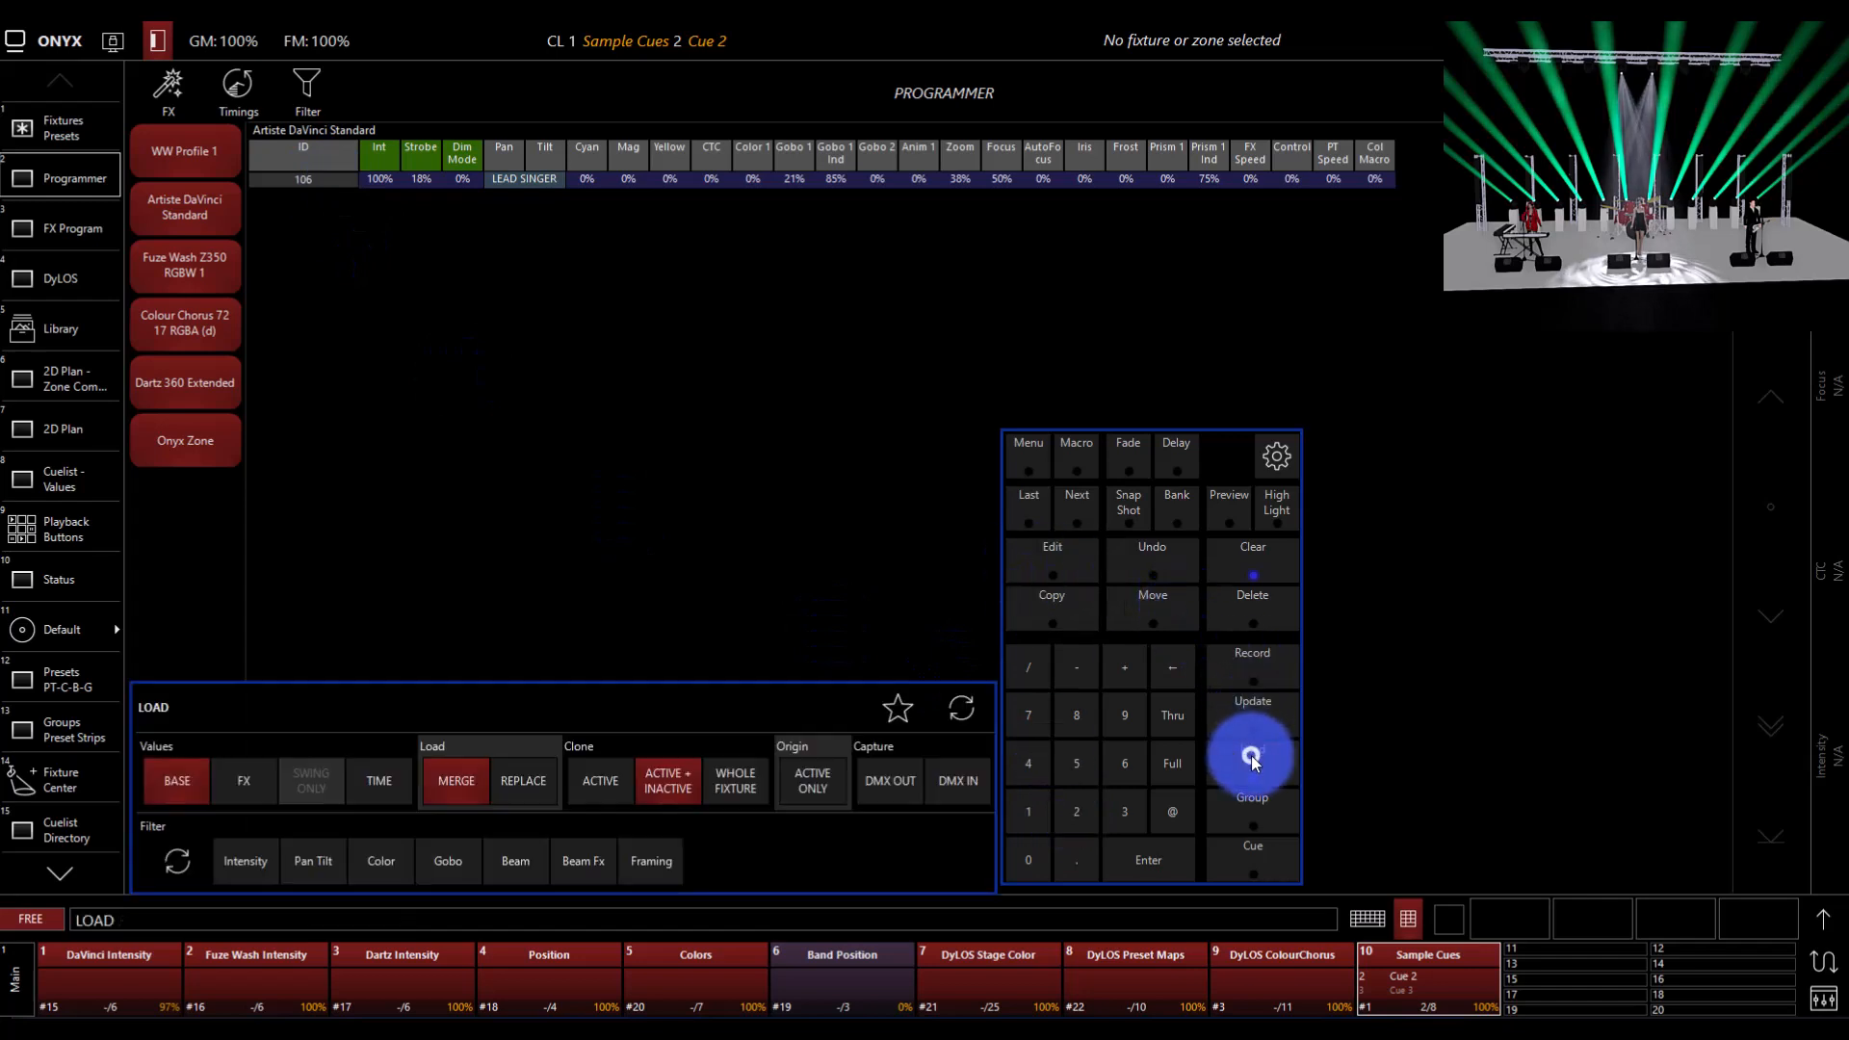
pyautogui.write('101')
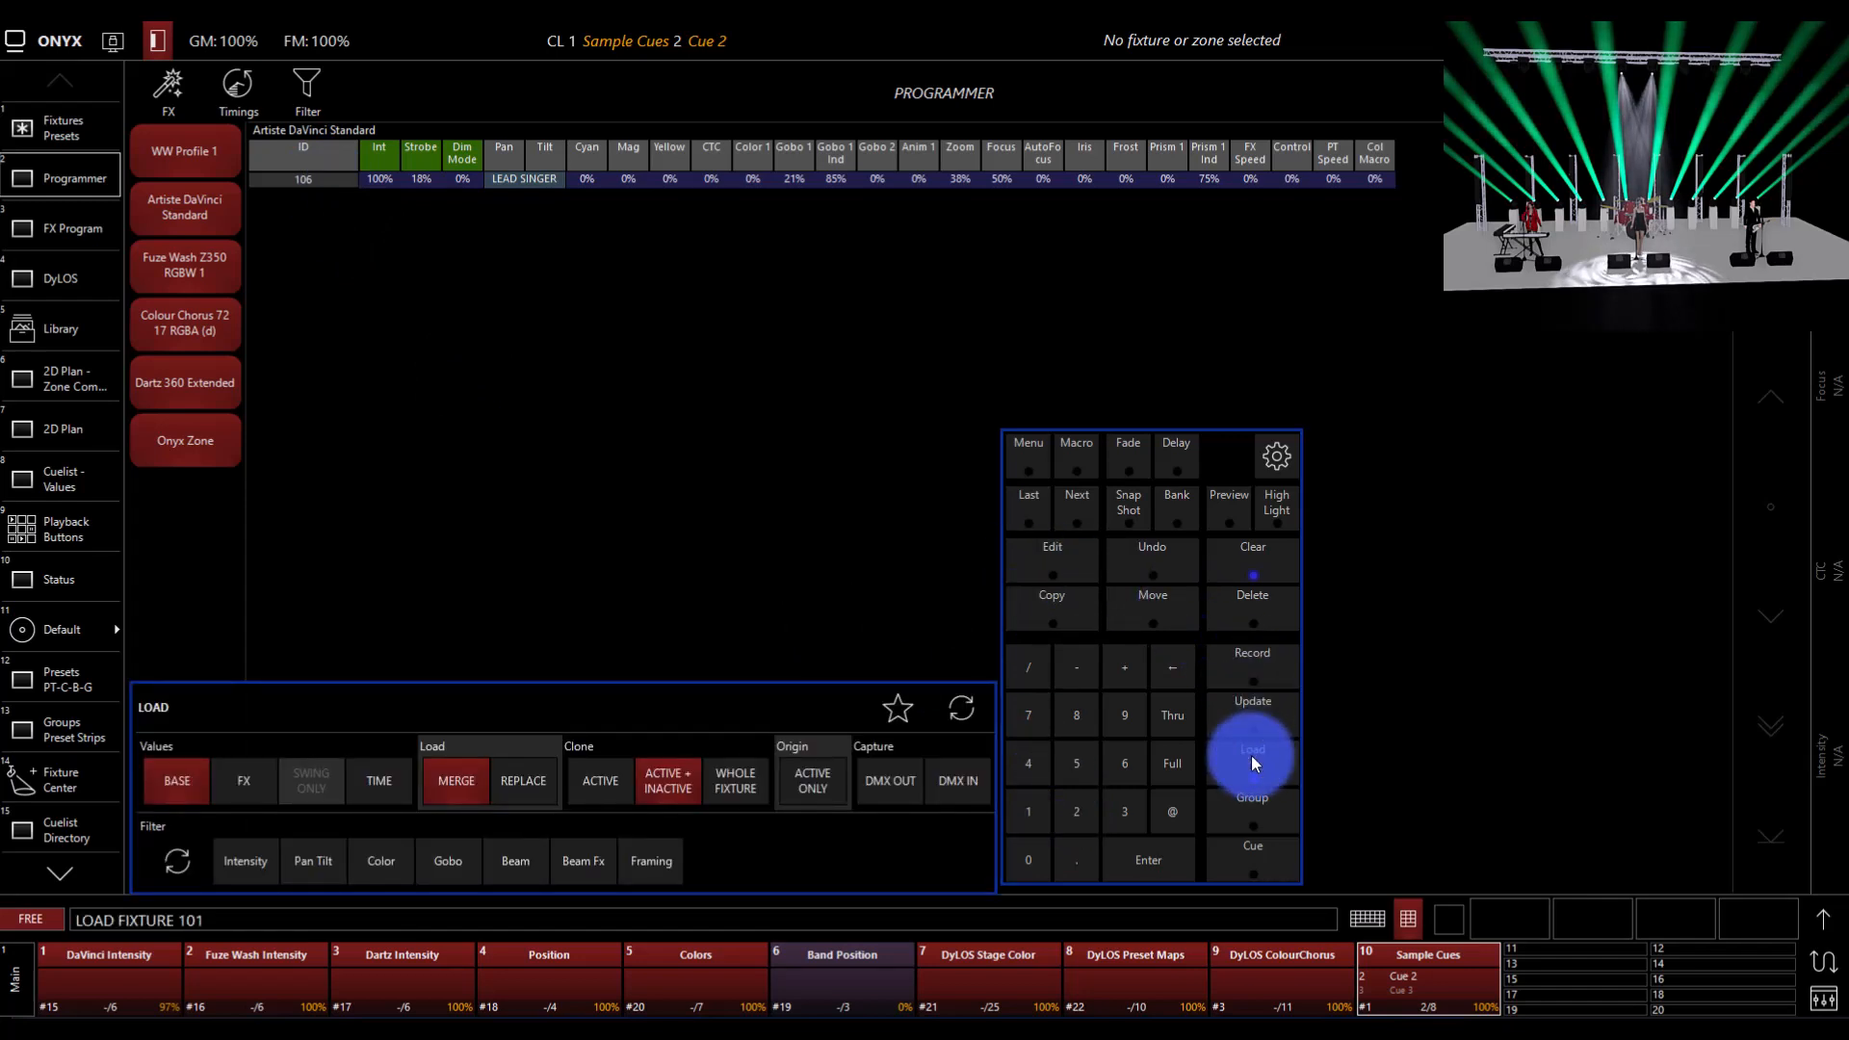
pyautogui.click(1172, 715)
pyautogui.write('1')
pyautogui.write('05')
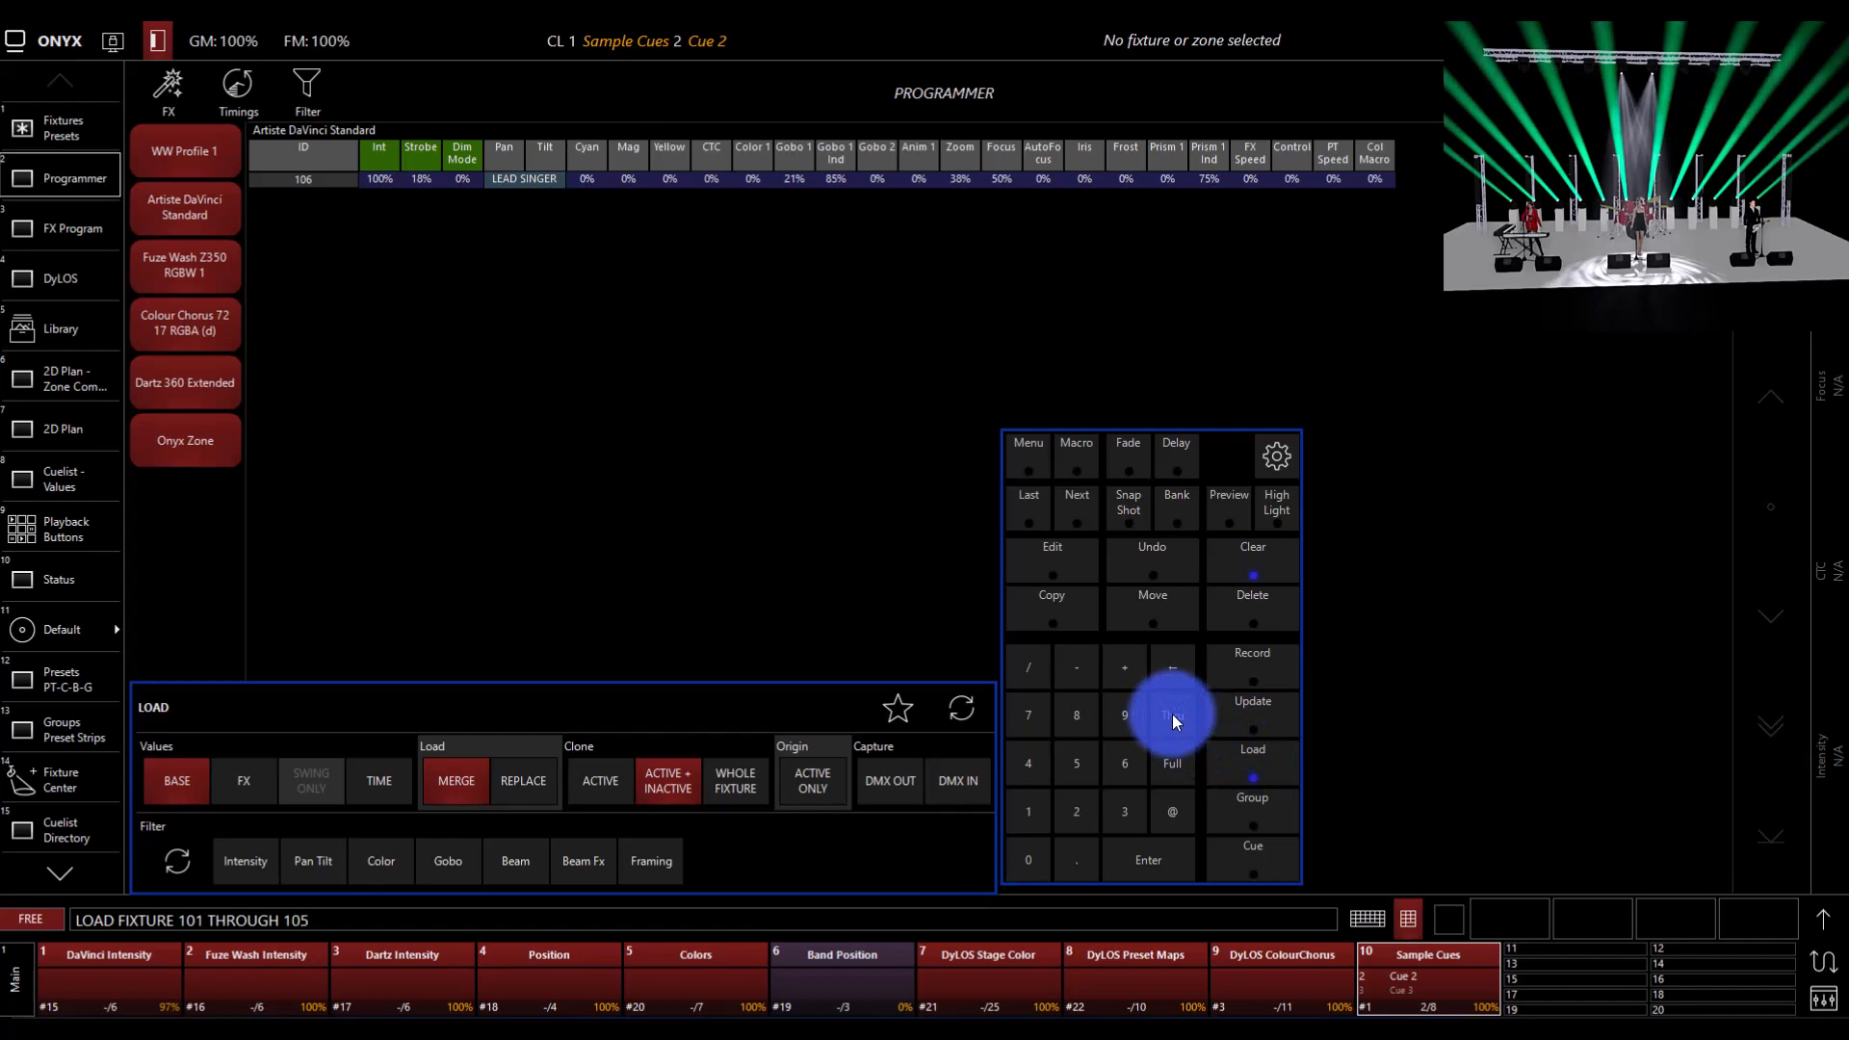
pyautogui.click(1174, 812)
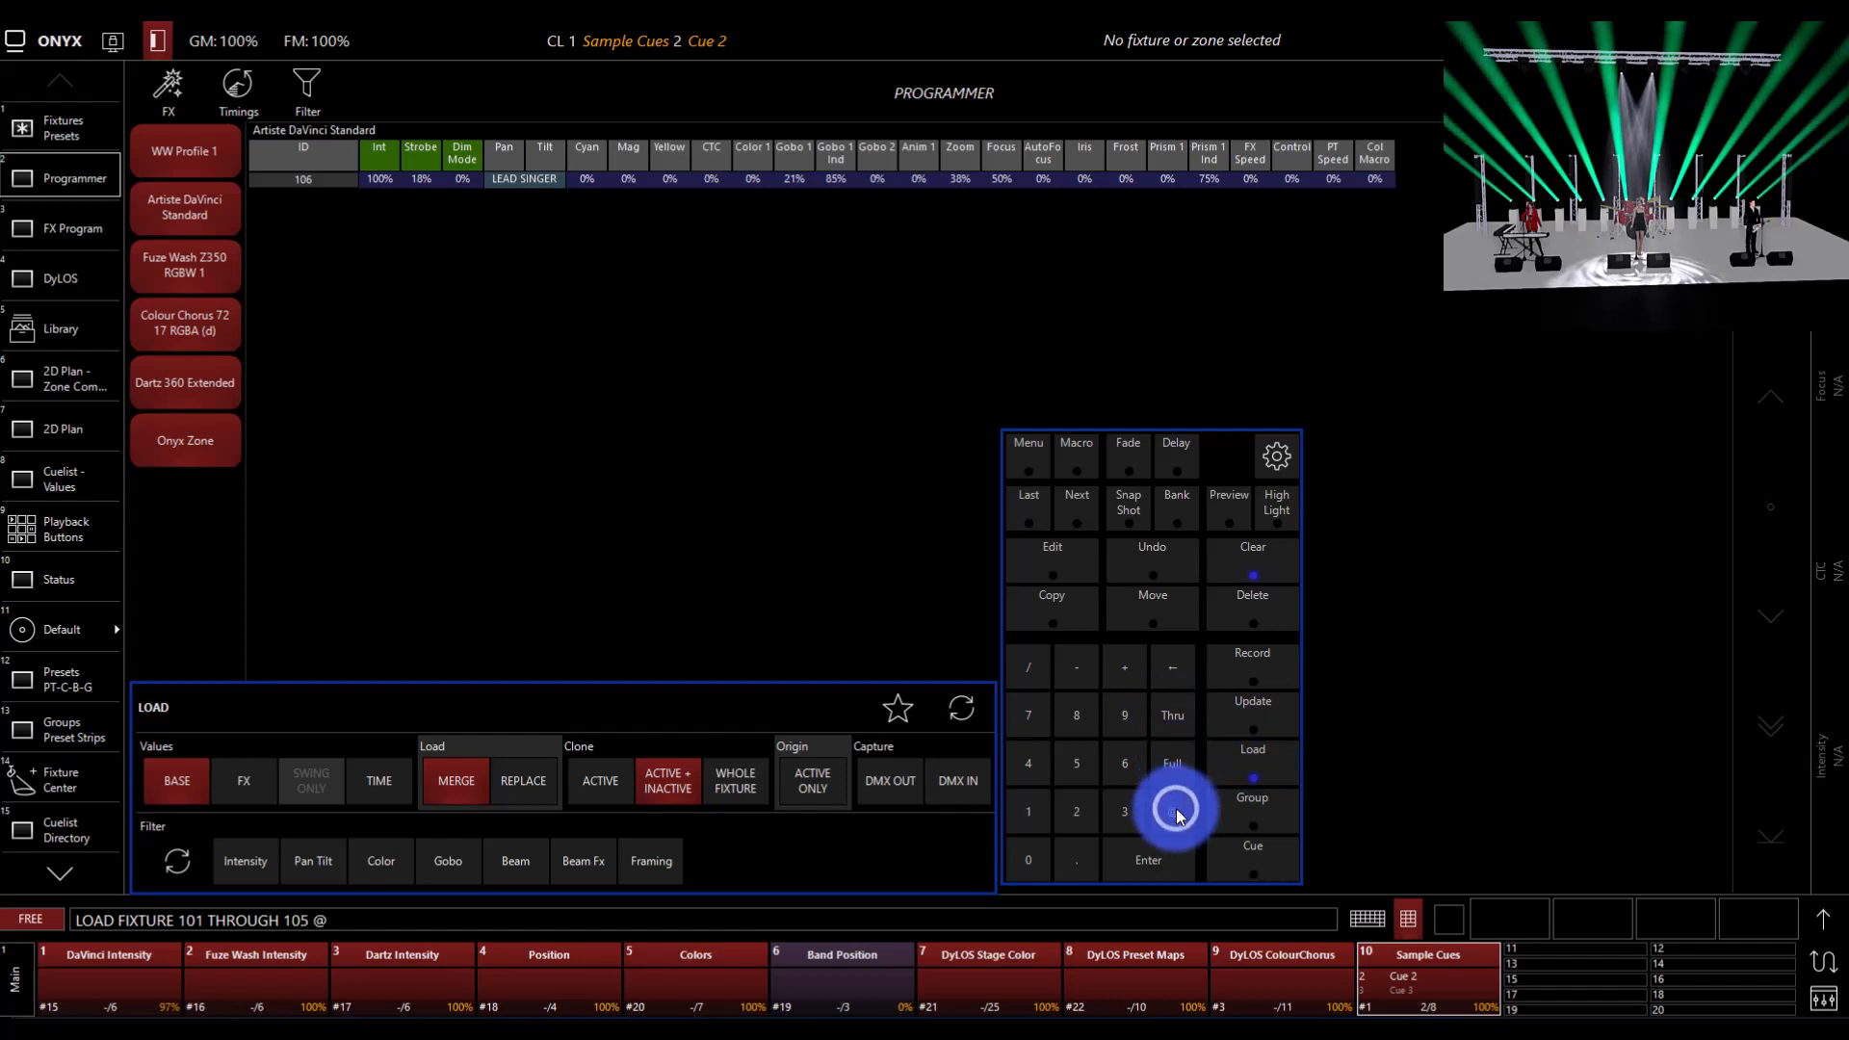
pyautogui.write('106')
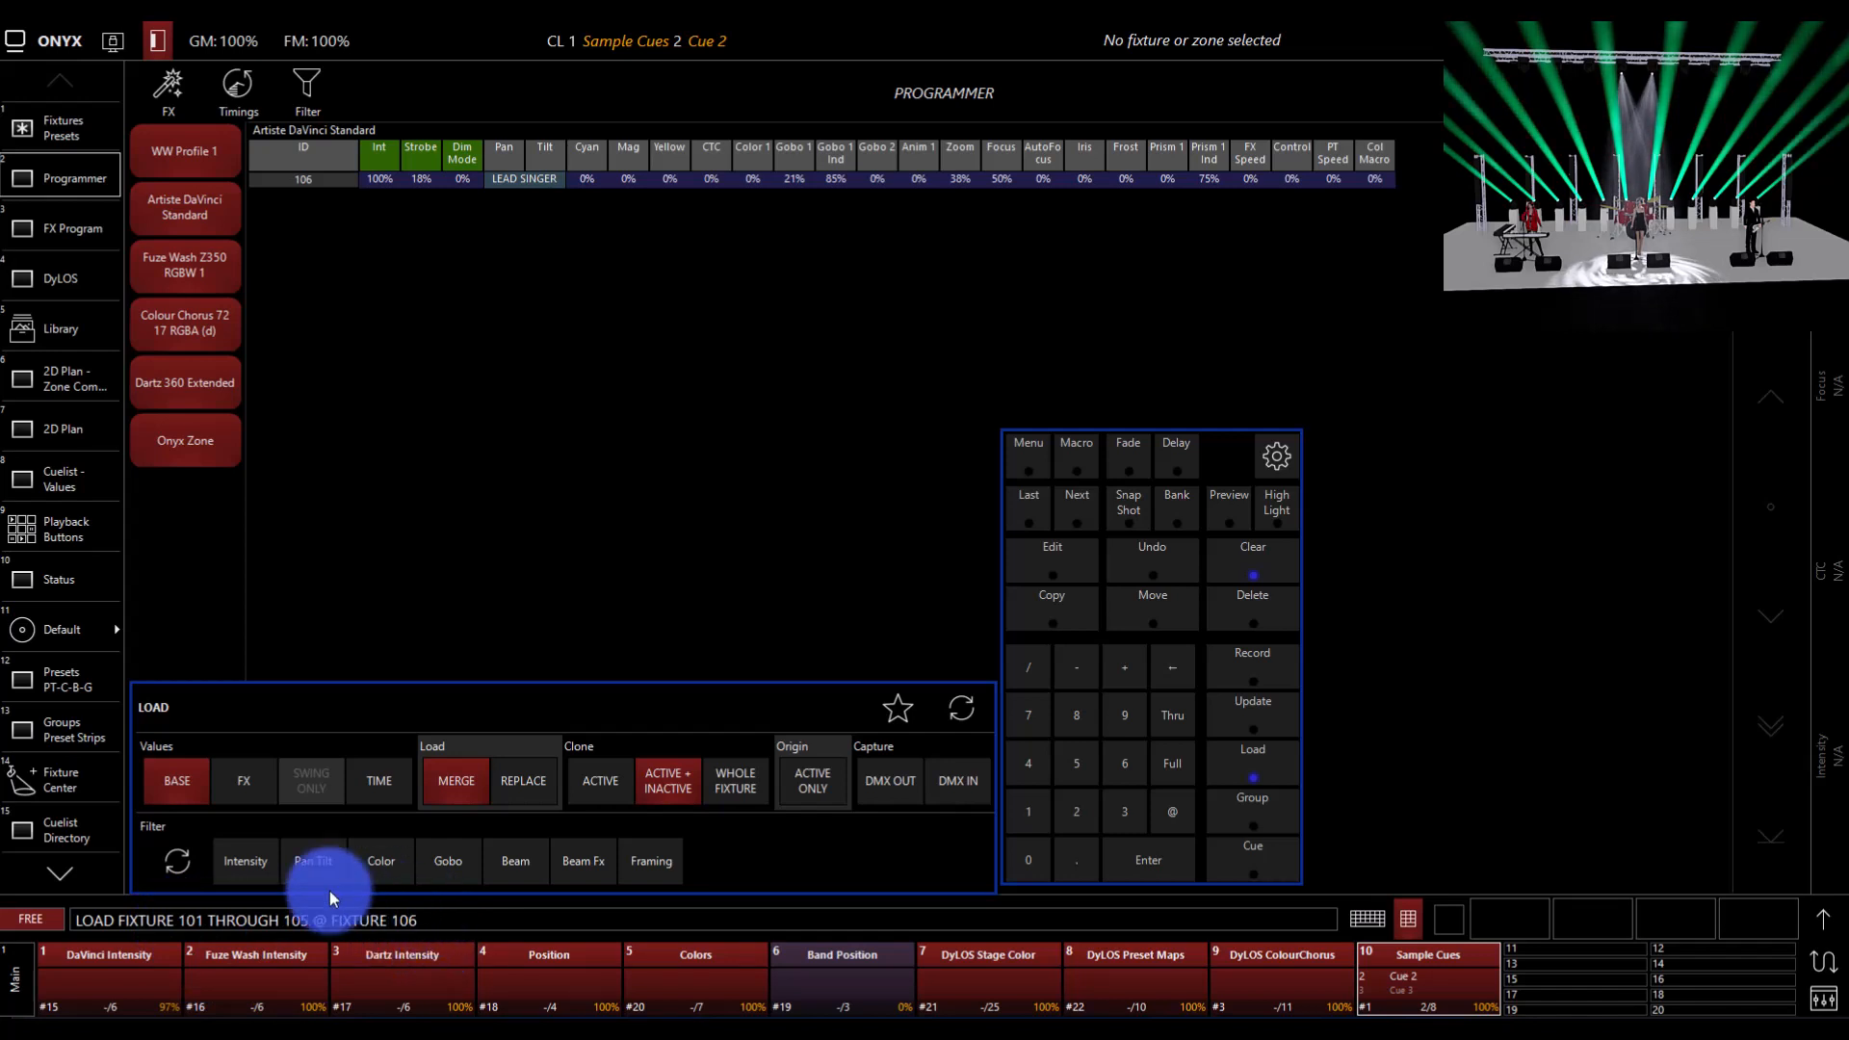
# Step: Filter the load to Intensity, Color, Gobo, Beam, Beam Fx and Framing, leaving out Pan Tilt, and execute it
pyautogui.click(243, 877)
pyautogui.click(358, 873)
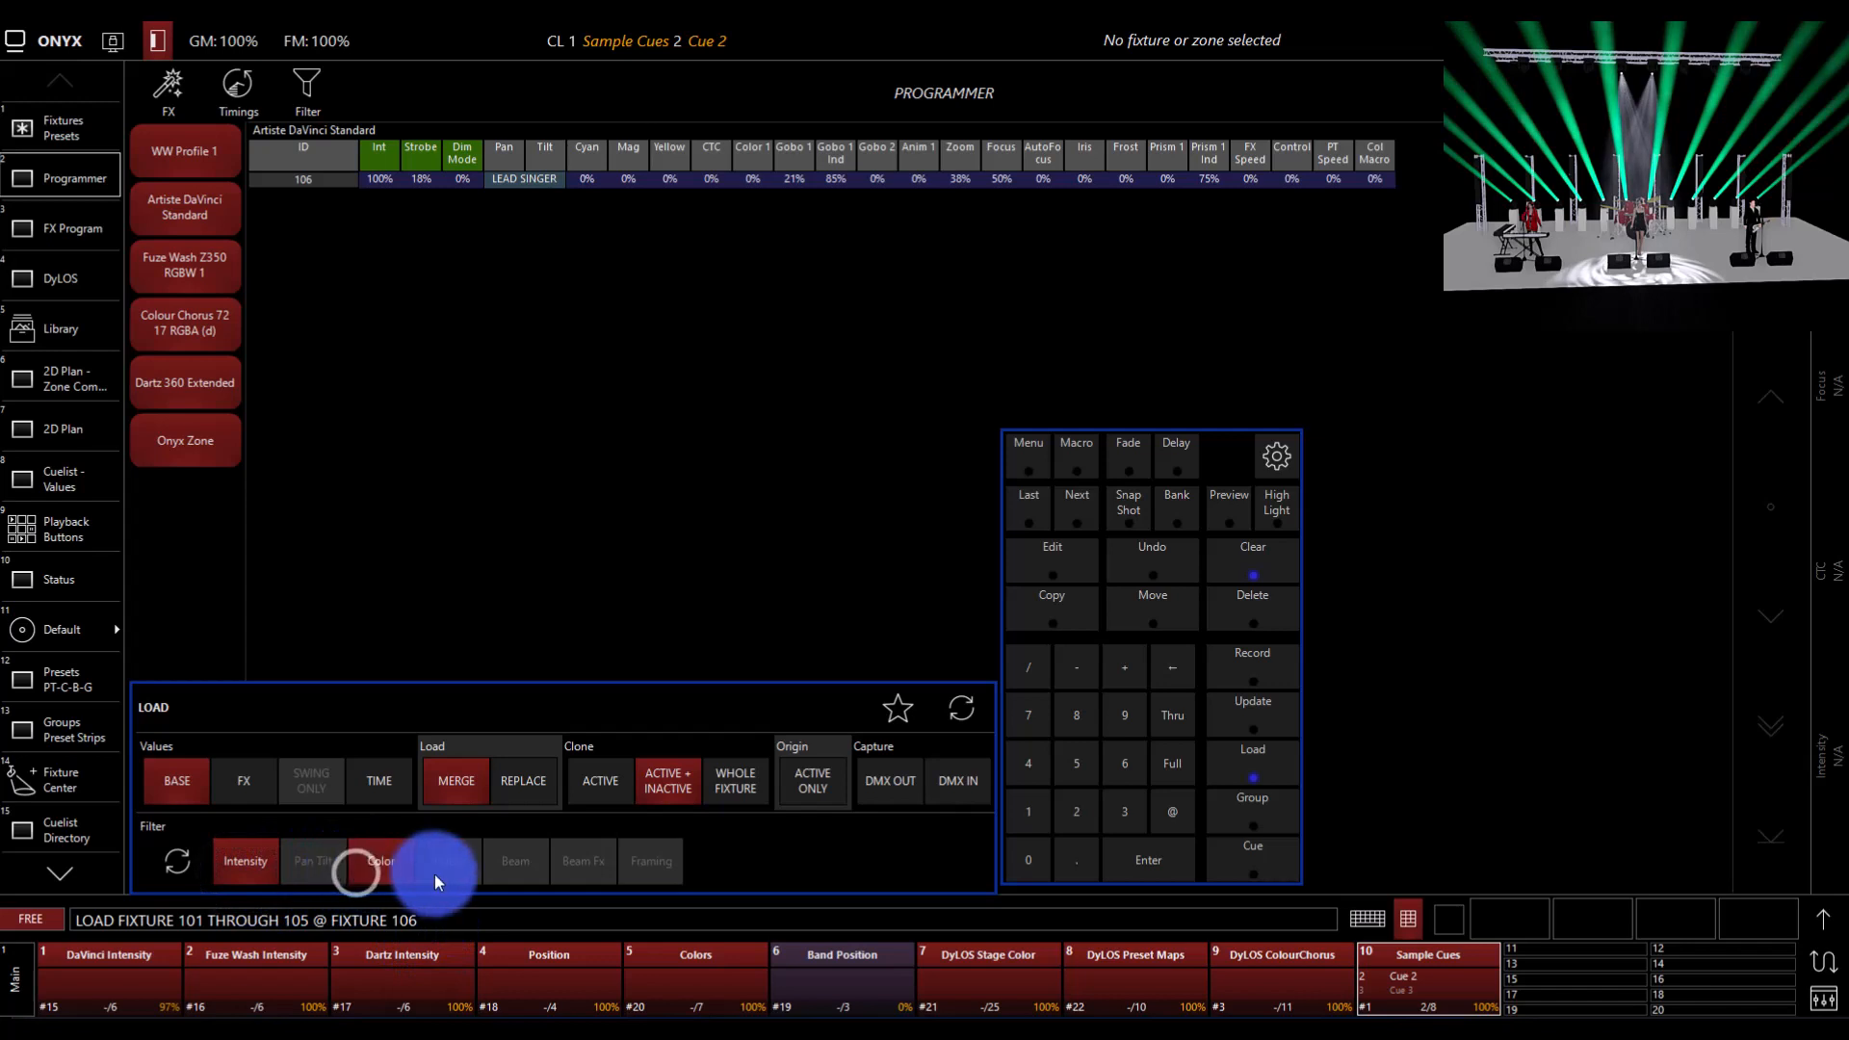
pyautogui.click(434, 872)
pyautogui.click(482, 874)
pyautogui.click(585, 876)
pyautogui.click(651, 876)
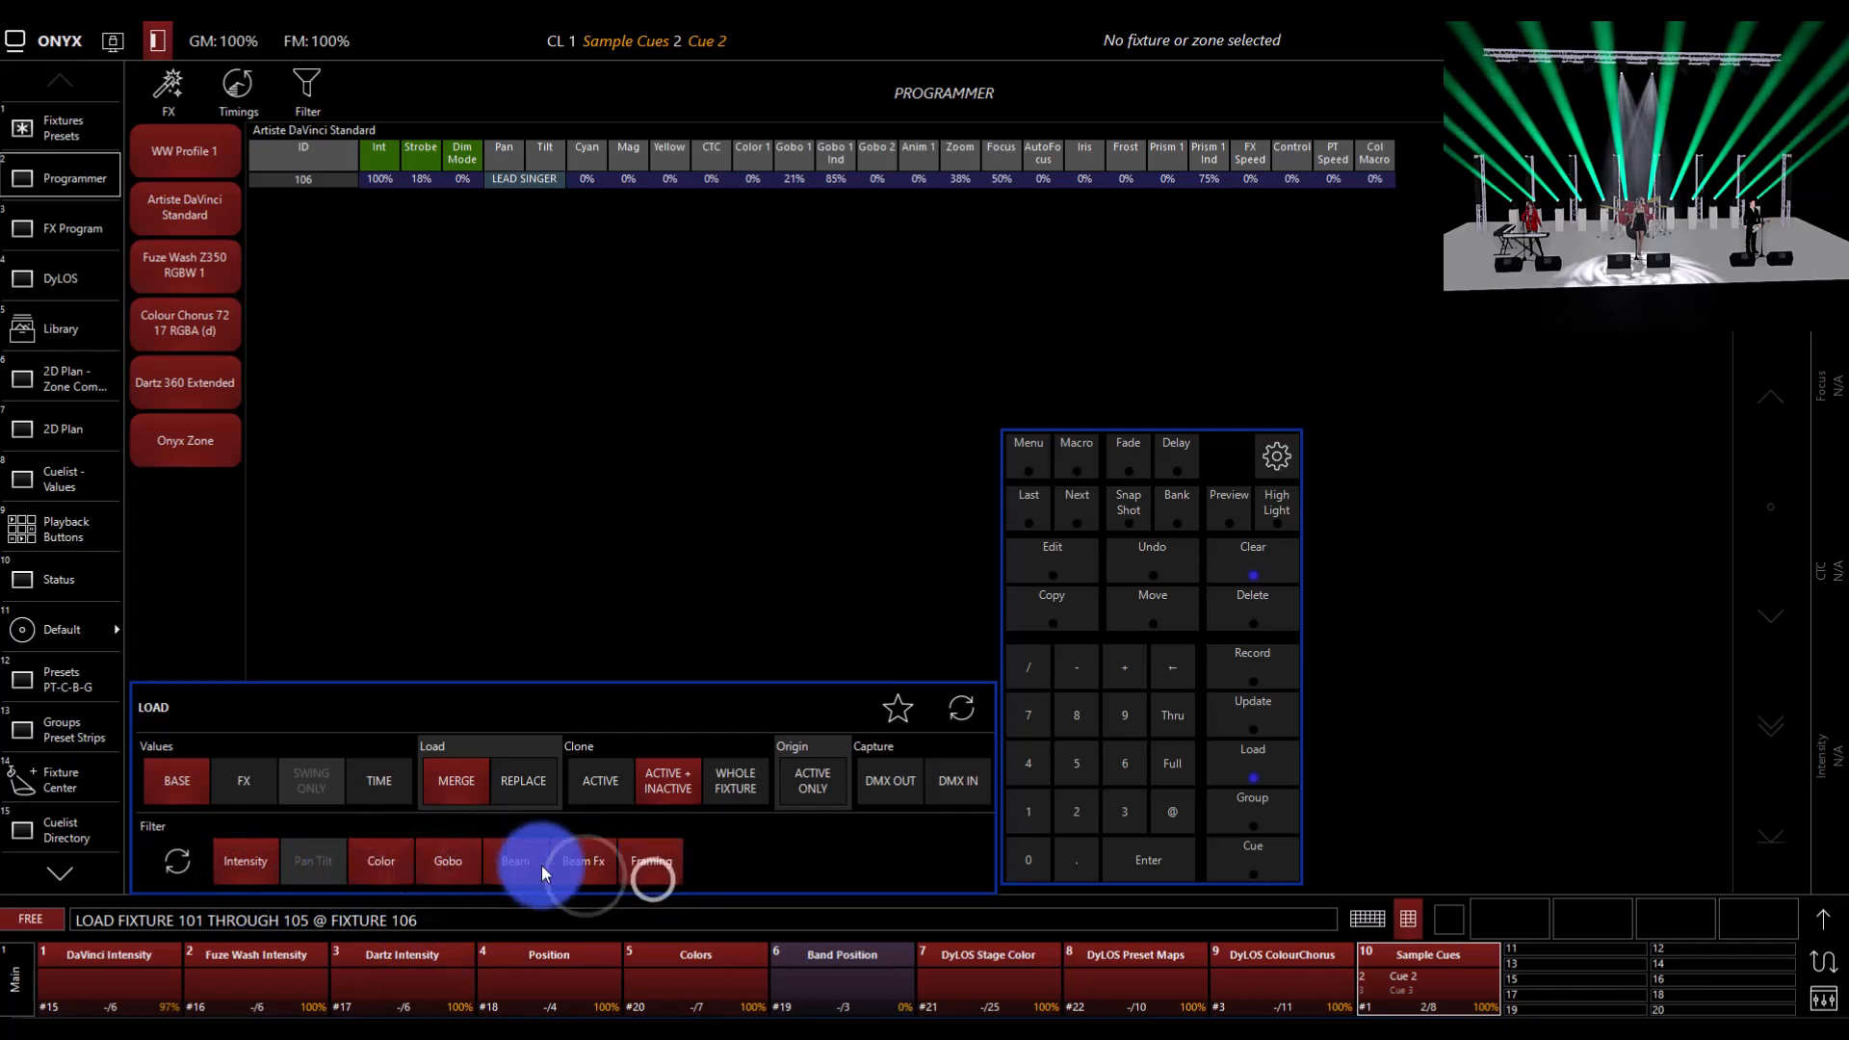
pyautogui.click(1136, 865)
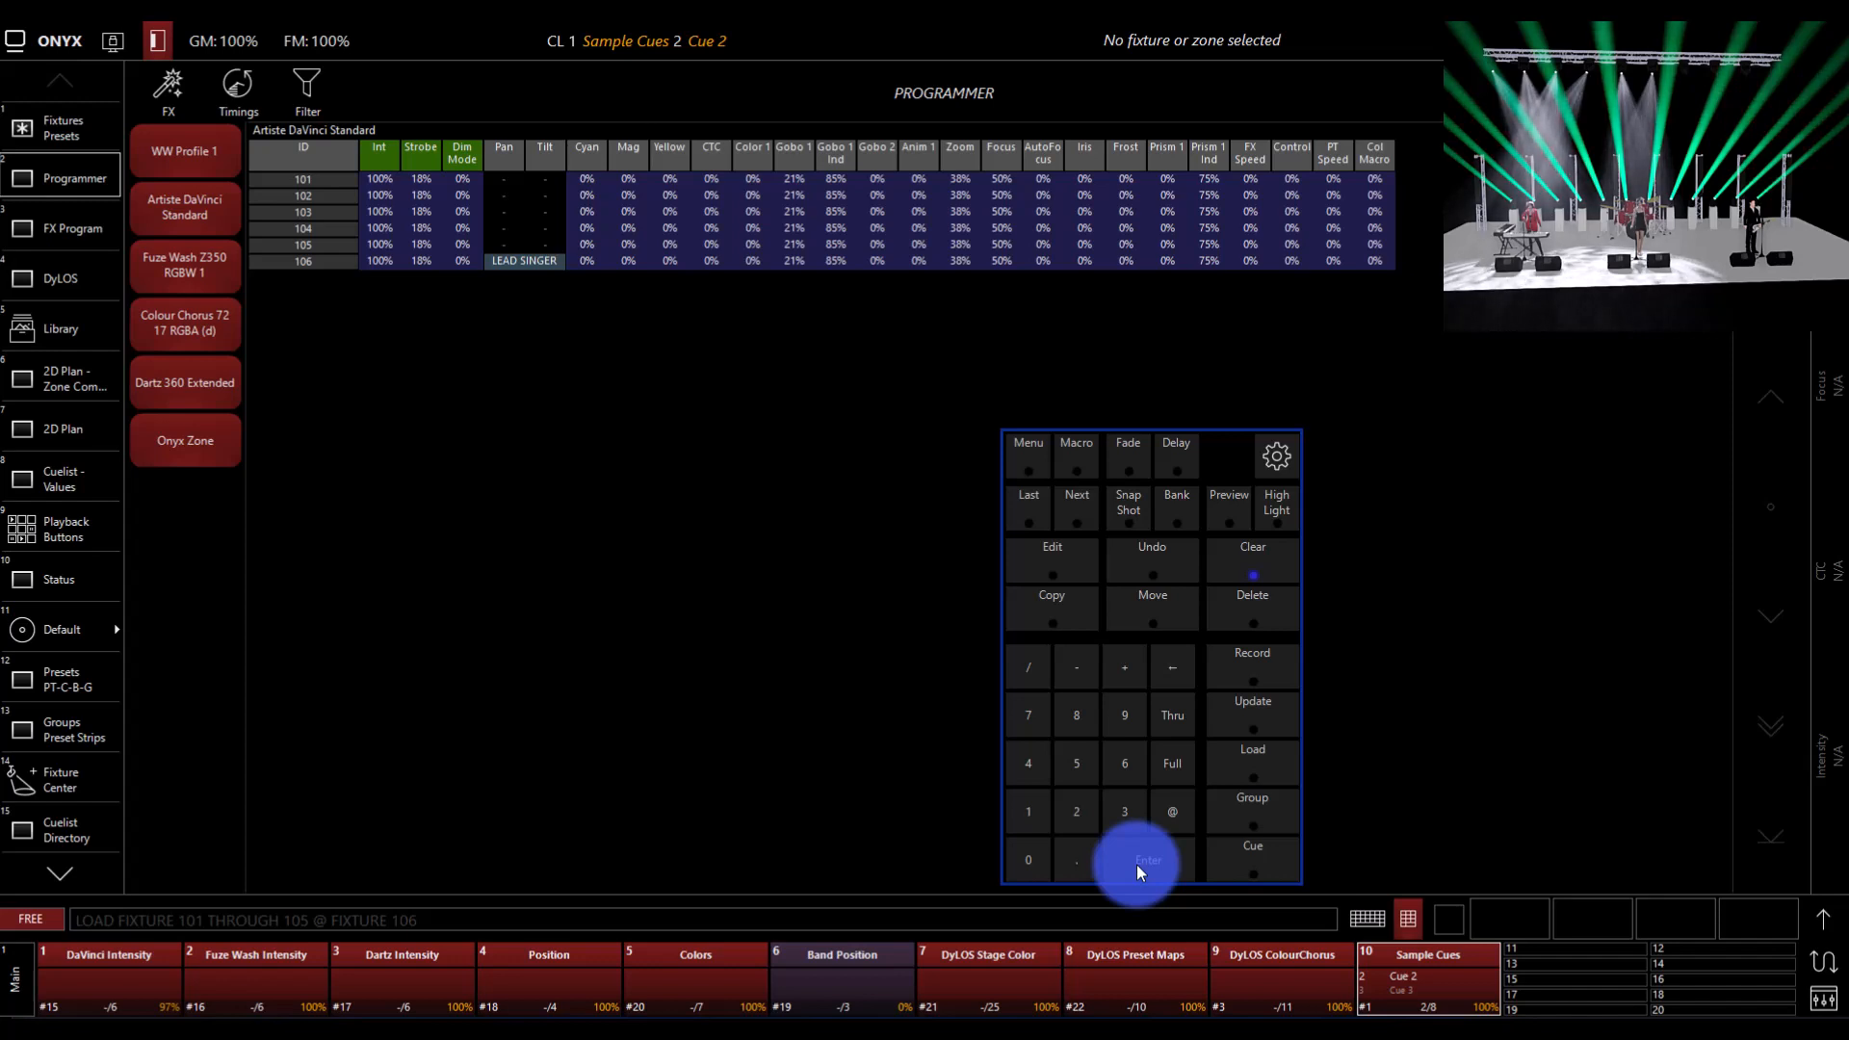
# Step: Select Dartz 360 fixture 401 in the 3D stage view and load its active values into the Programmer
pyautogui.click(1511, 207)
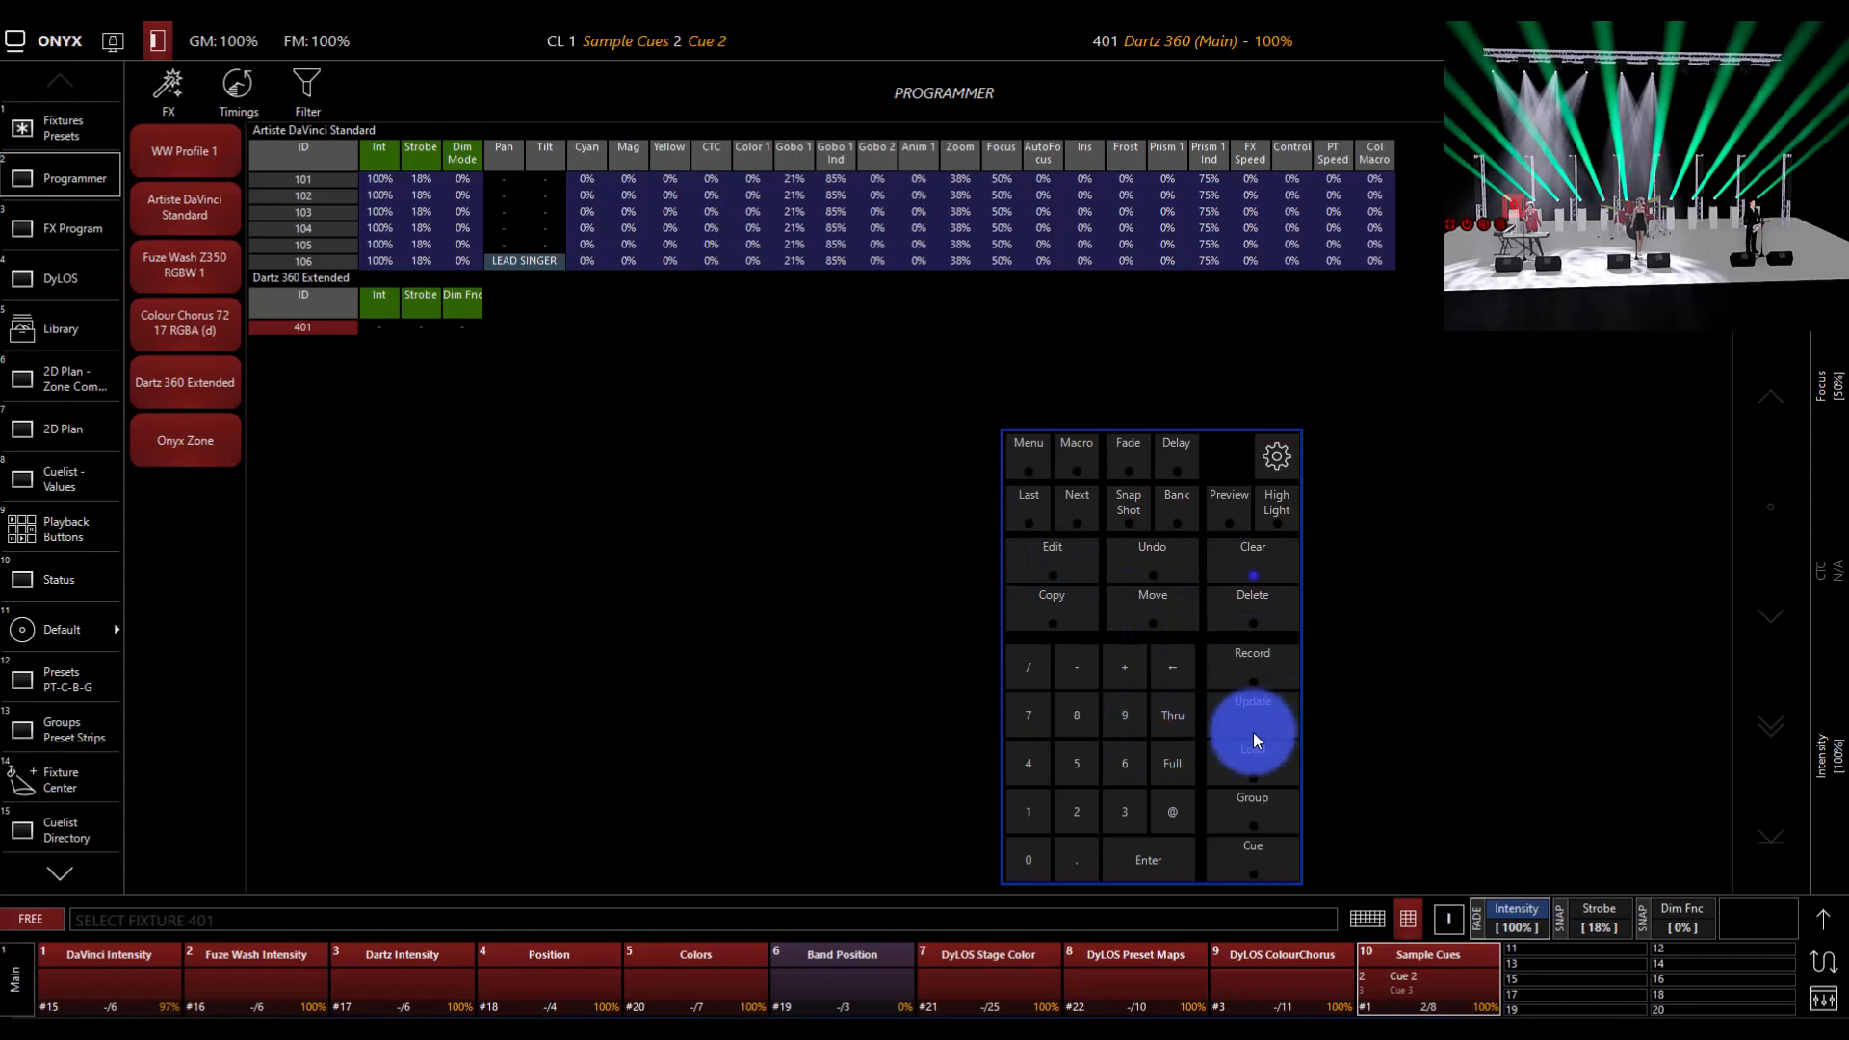
pyautogui.click(1257, 763)
pyautogui.click(1257, 763)
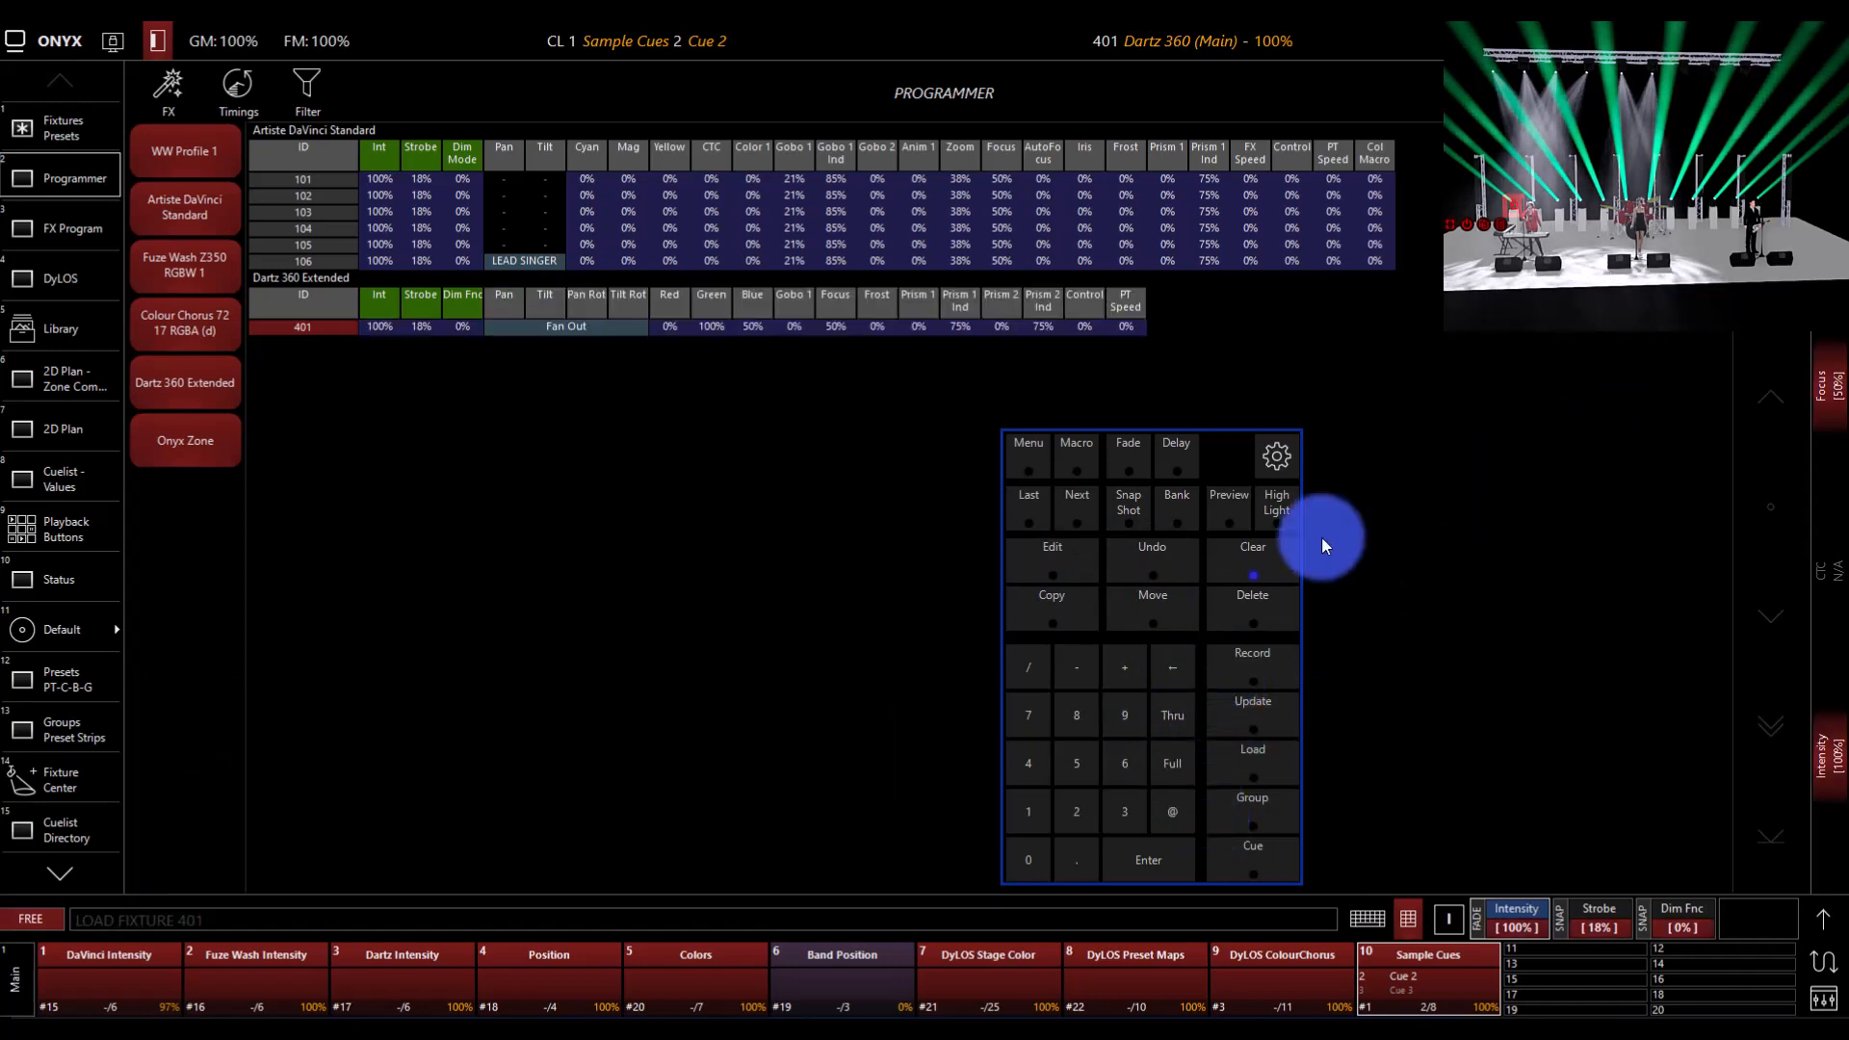
# Step: Load fixtures 107 through 111 with the values of fixture 401, without any attribute filter
pyautogui.click(1233, 760)
pyautogui.write('107')
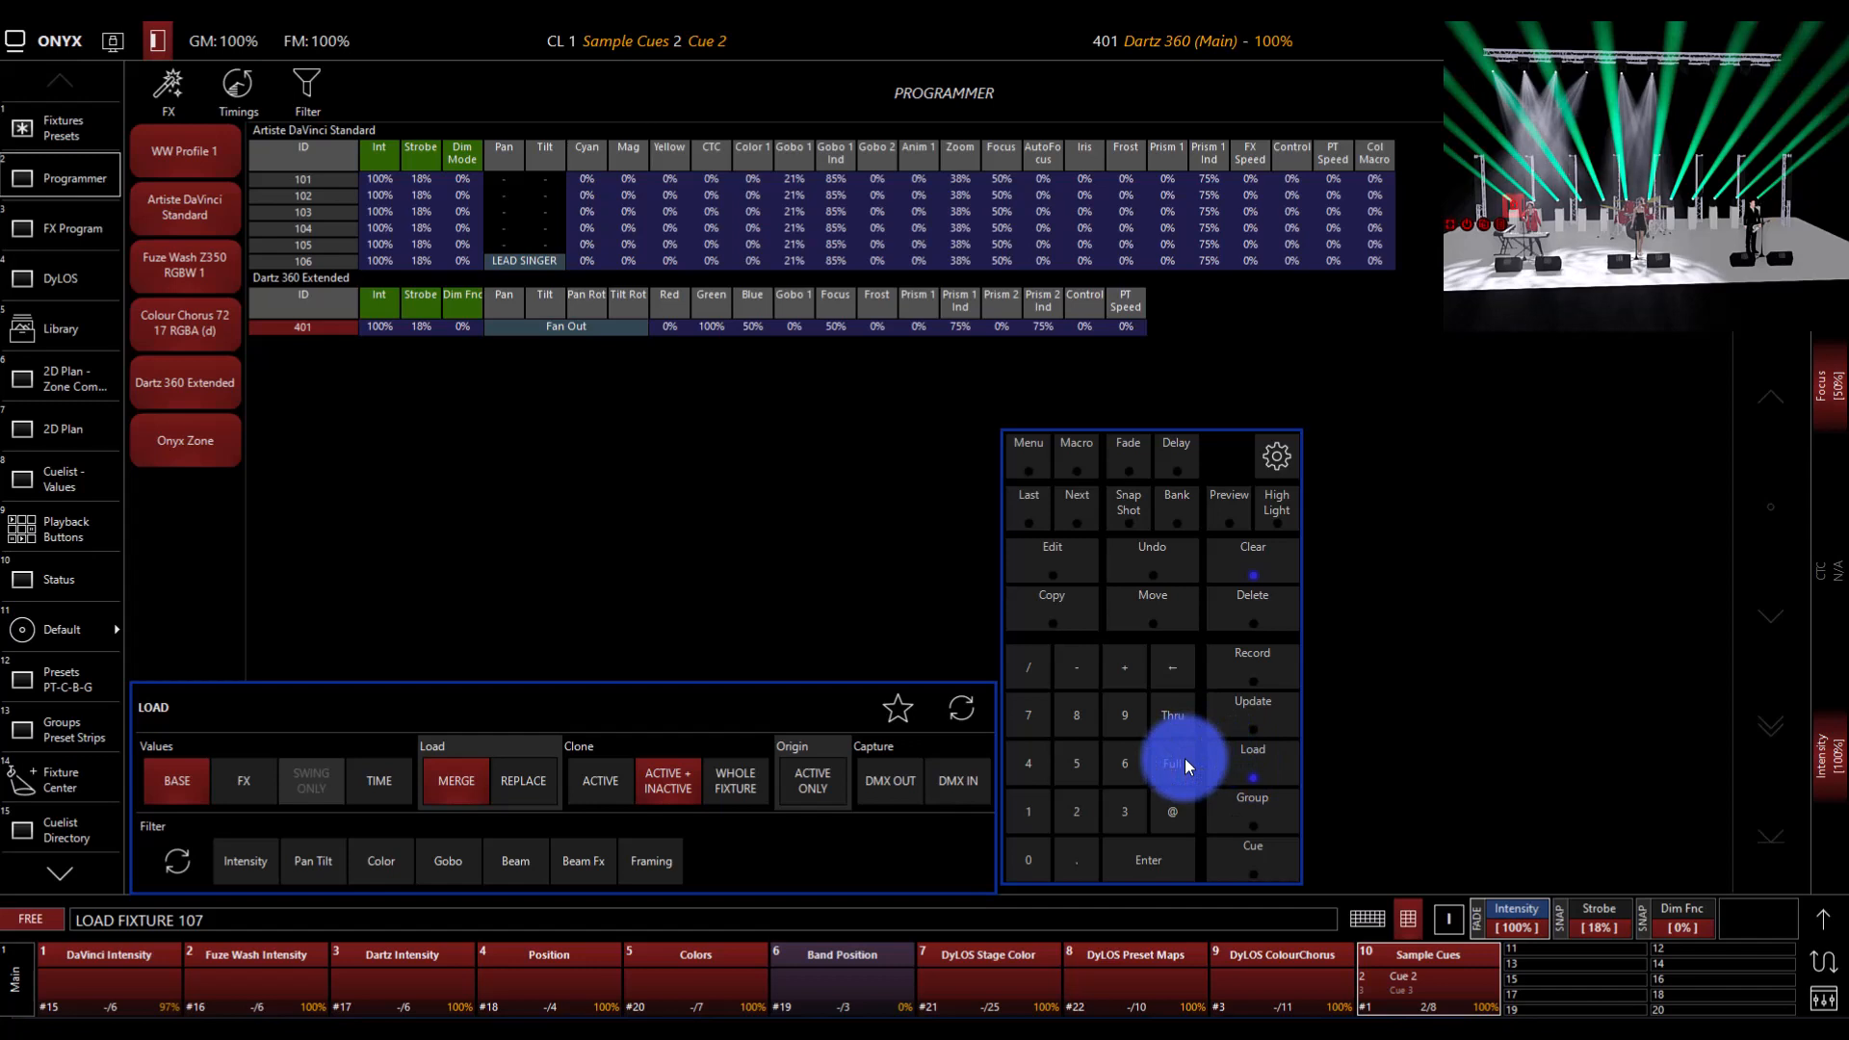
pyautogui.press('BackSpace')
pyautogui.press('BackSpace')
pyautogui.press('BackSpace')
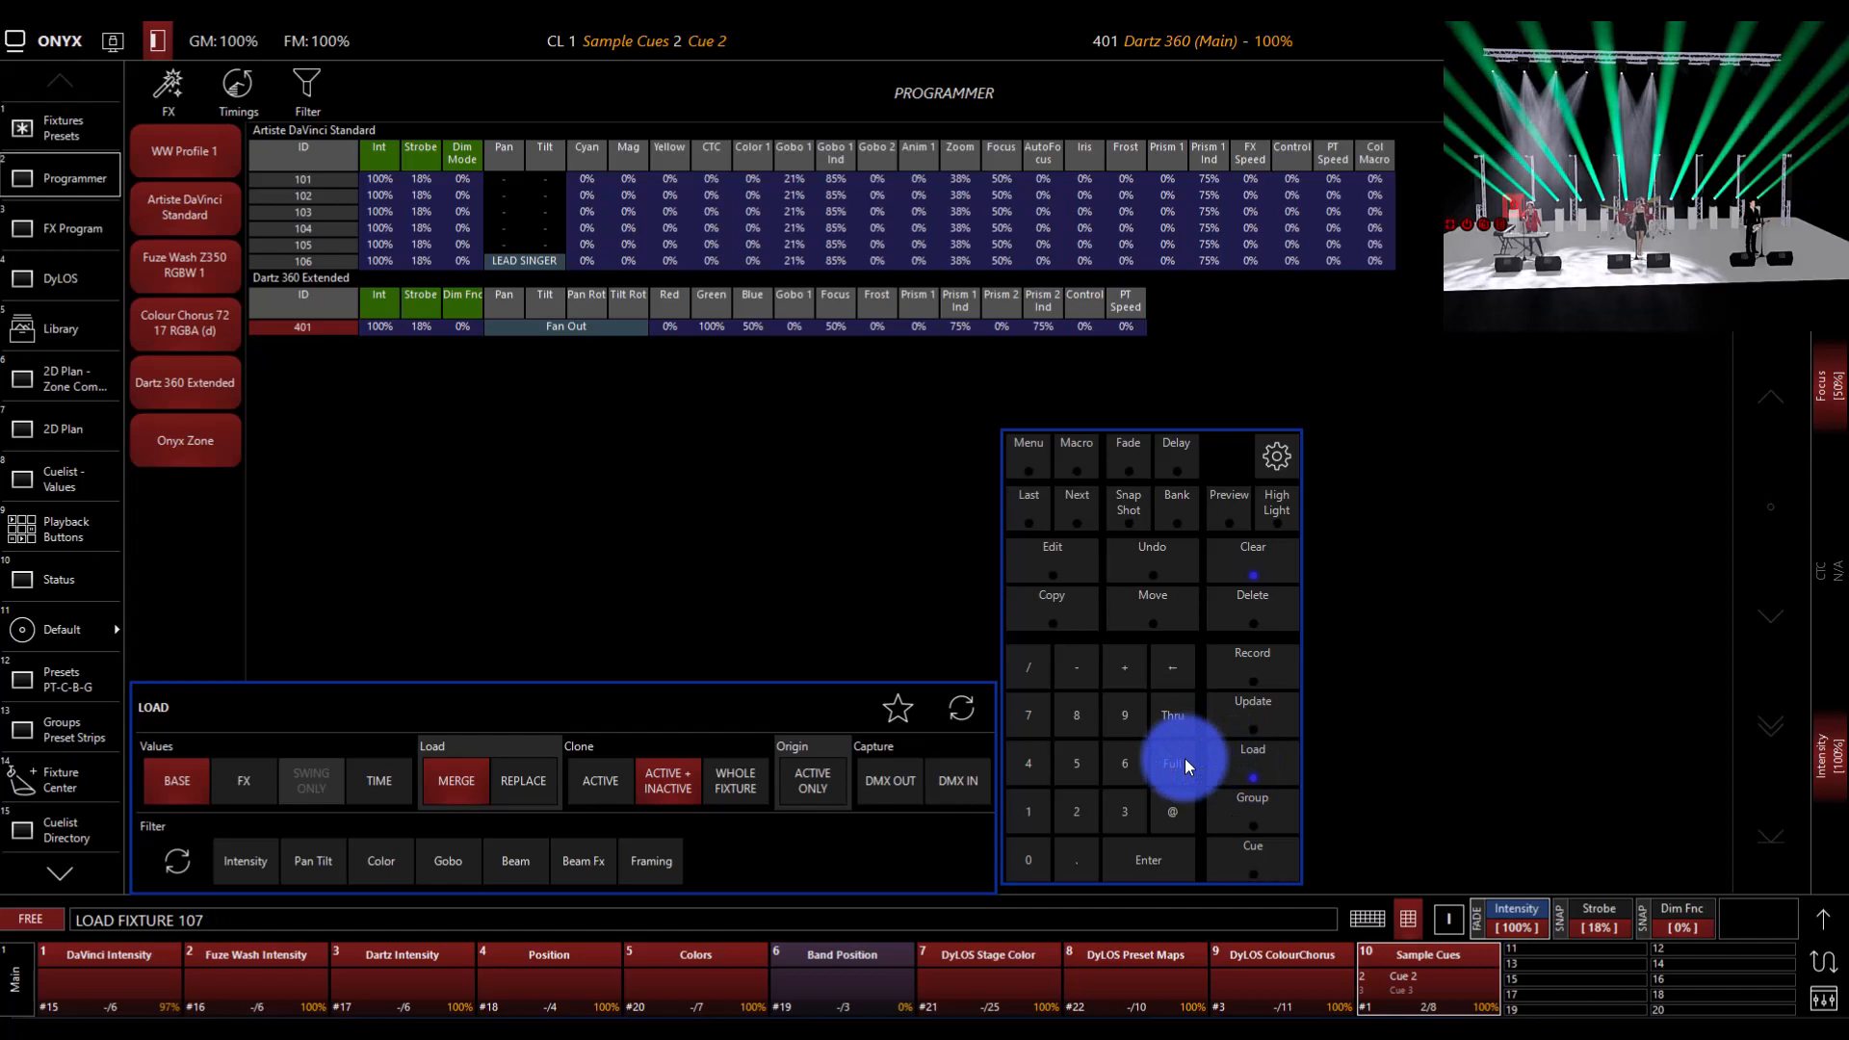
pyautogui.click(1172, 718)
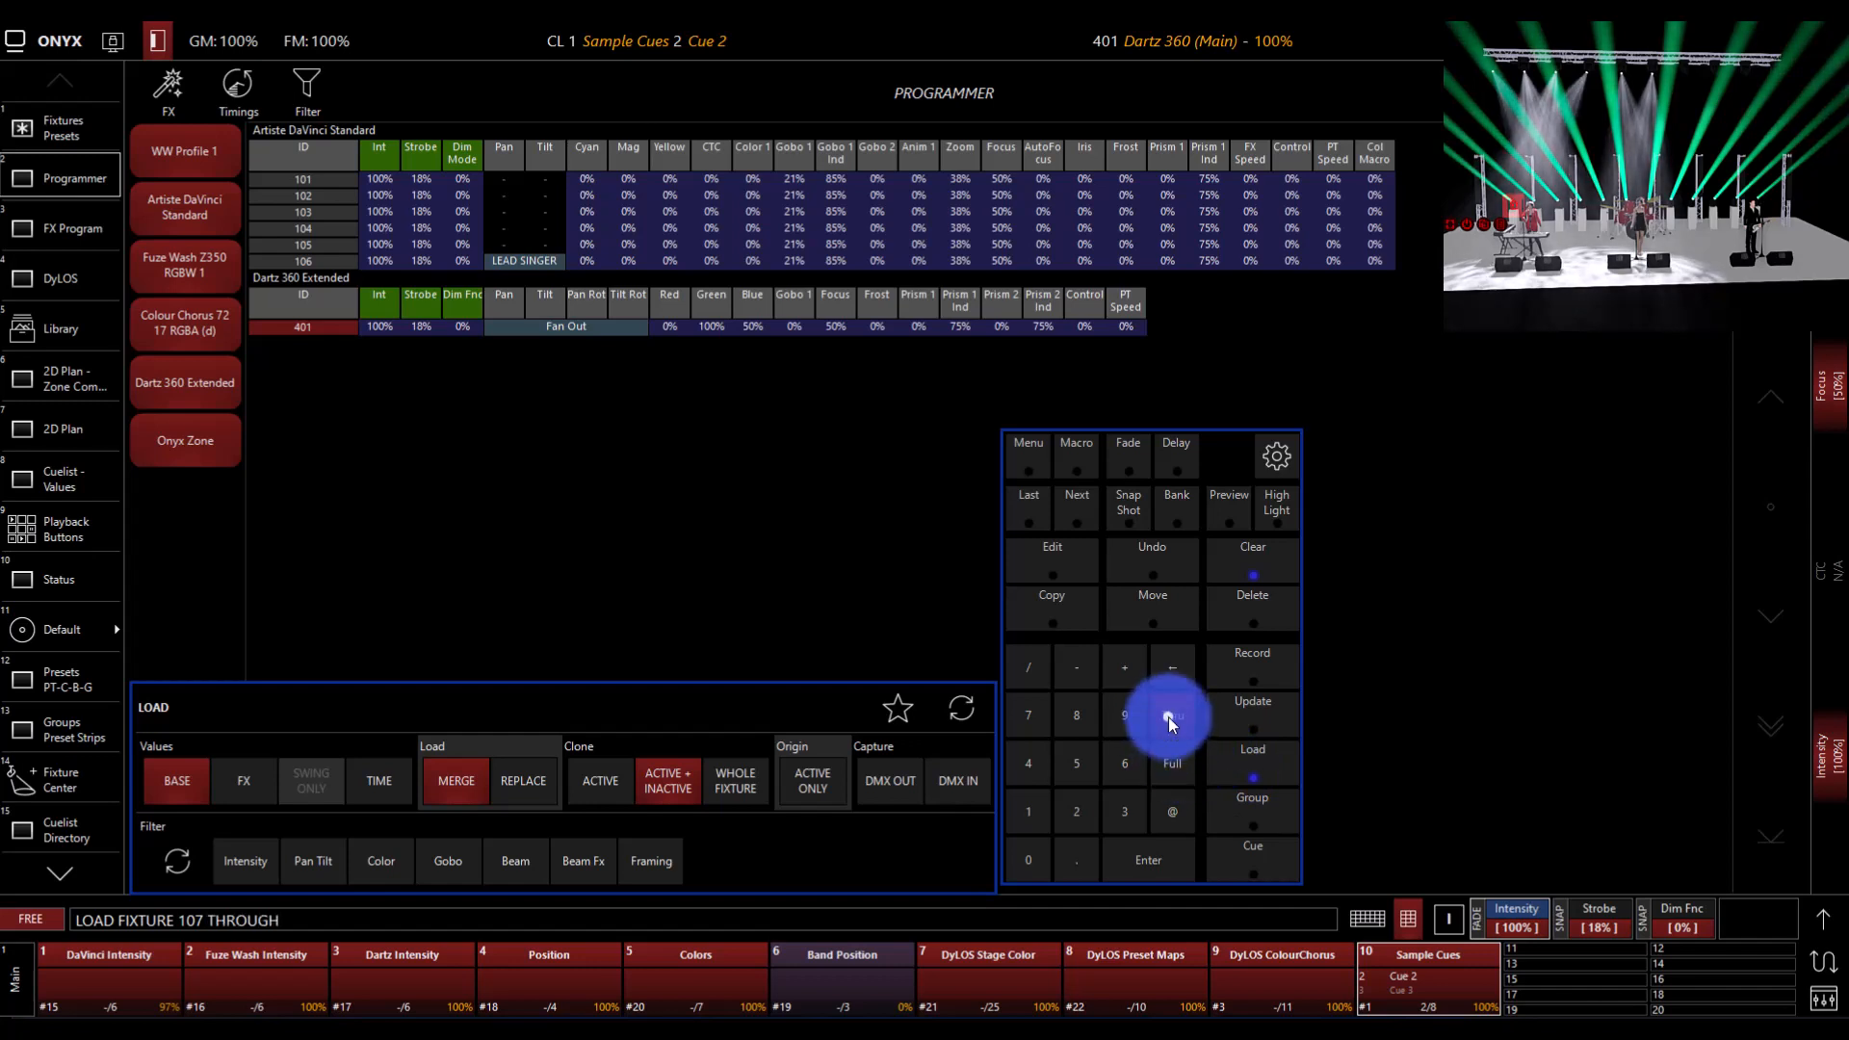
pyautogui.write('111')
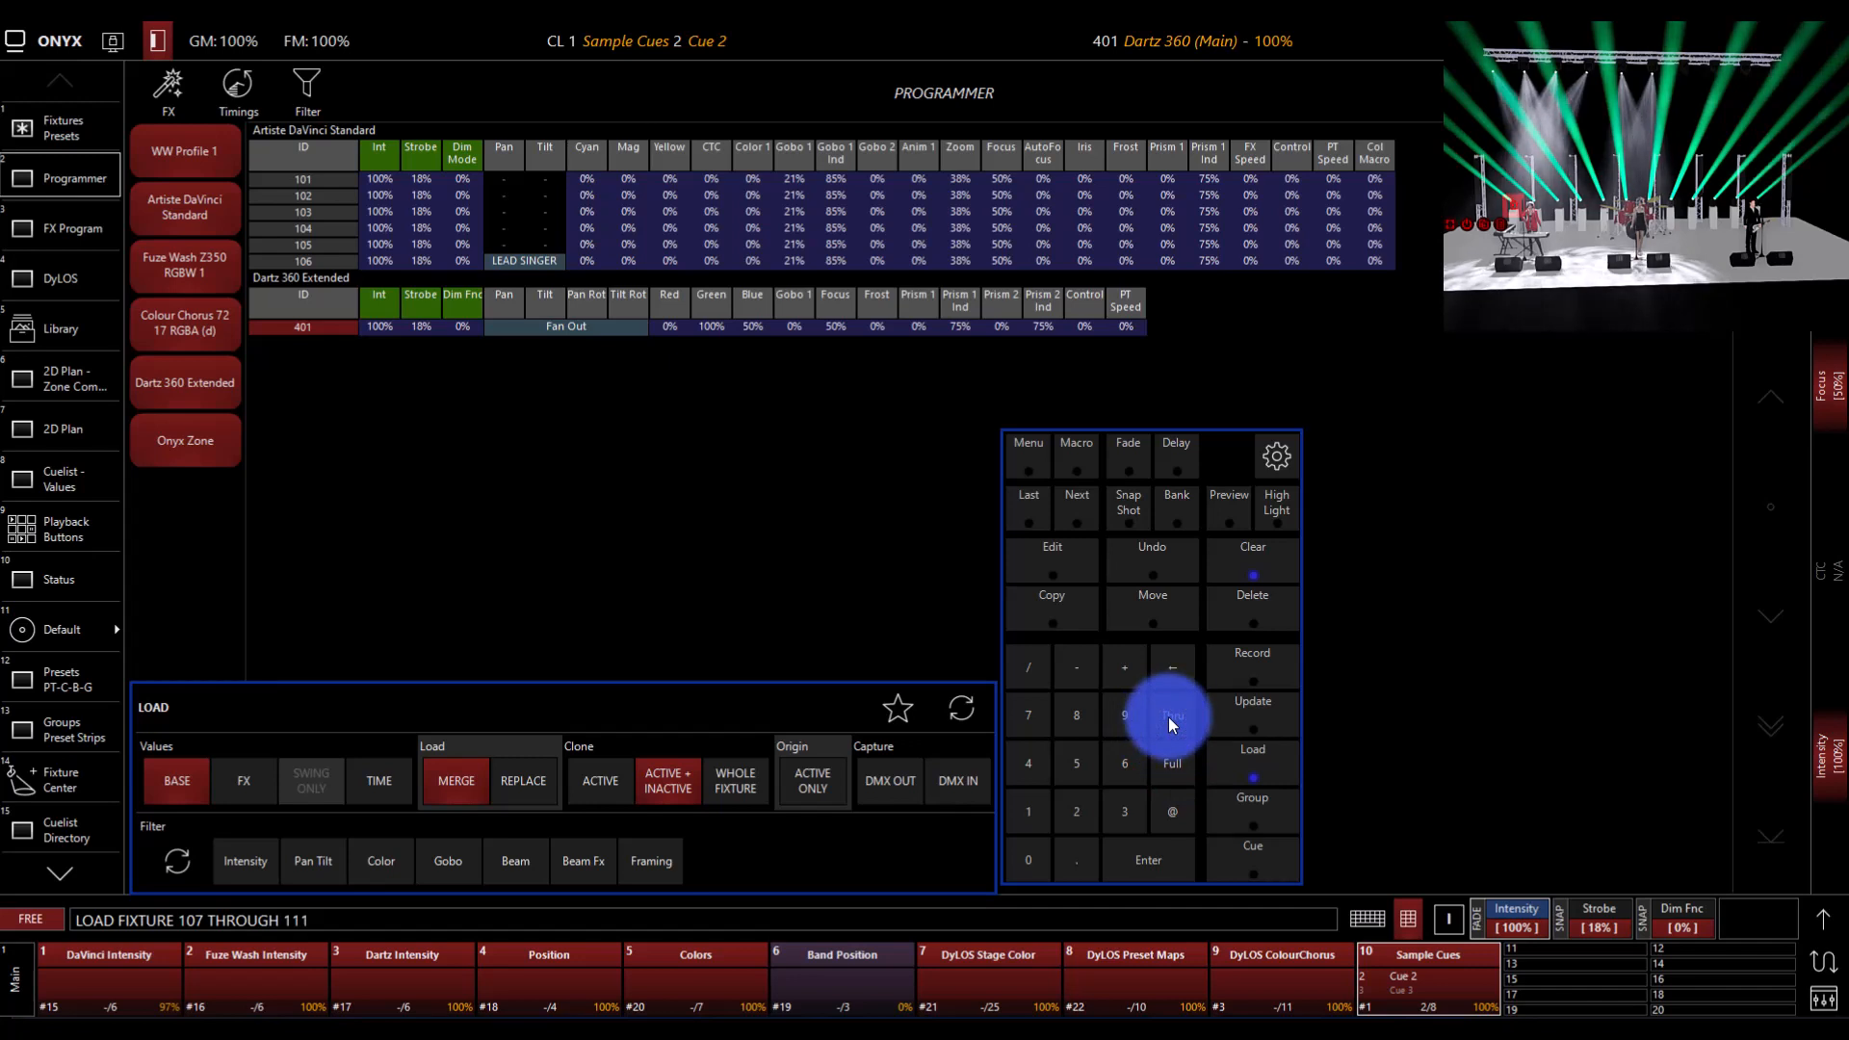
pyautogui.write('@401')
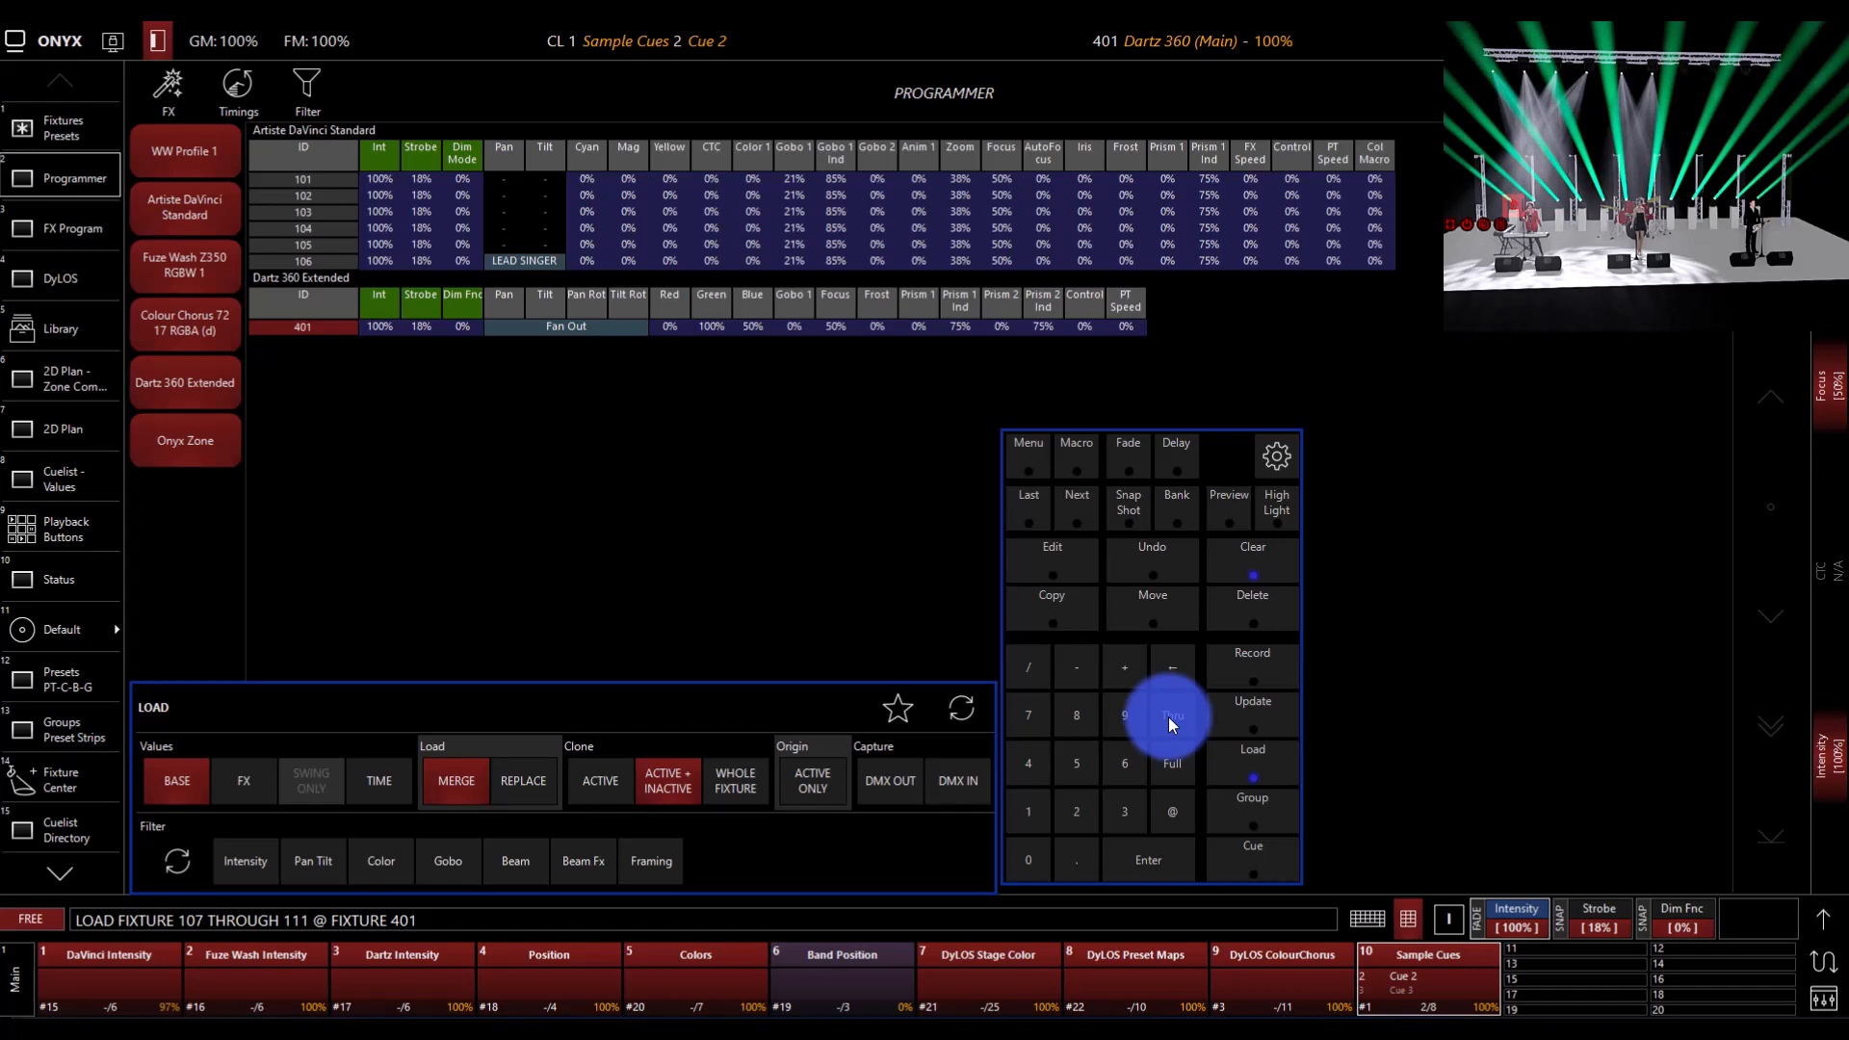
pyautogui.press('Return')
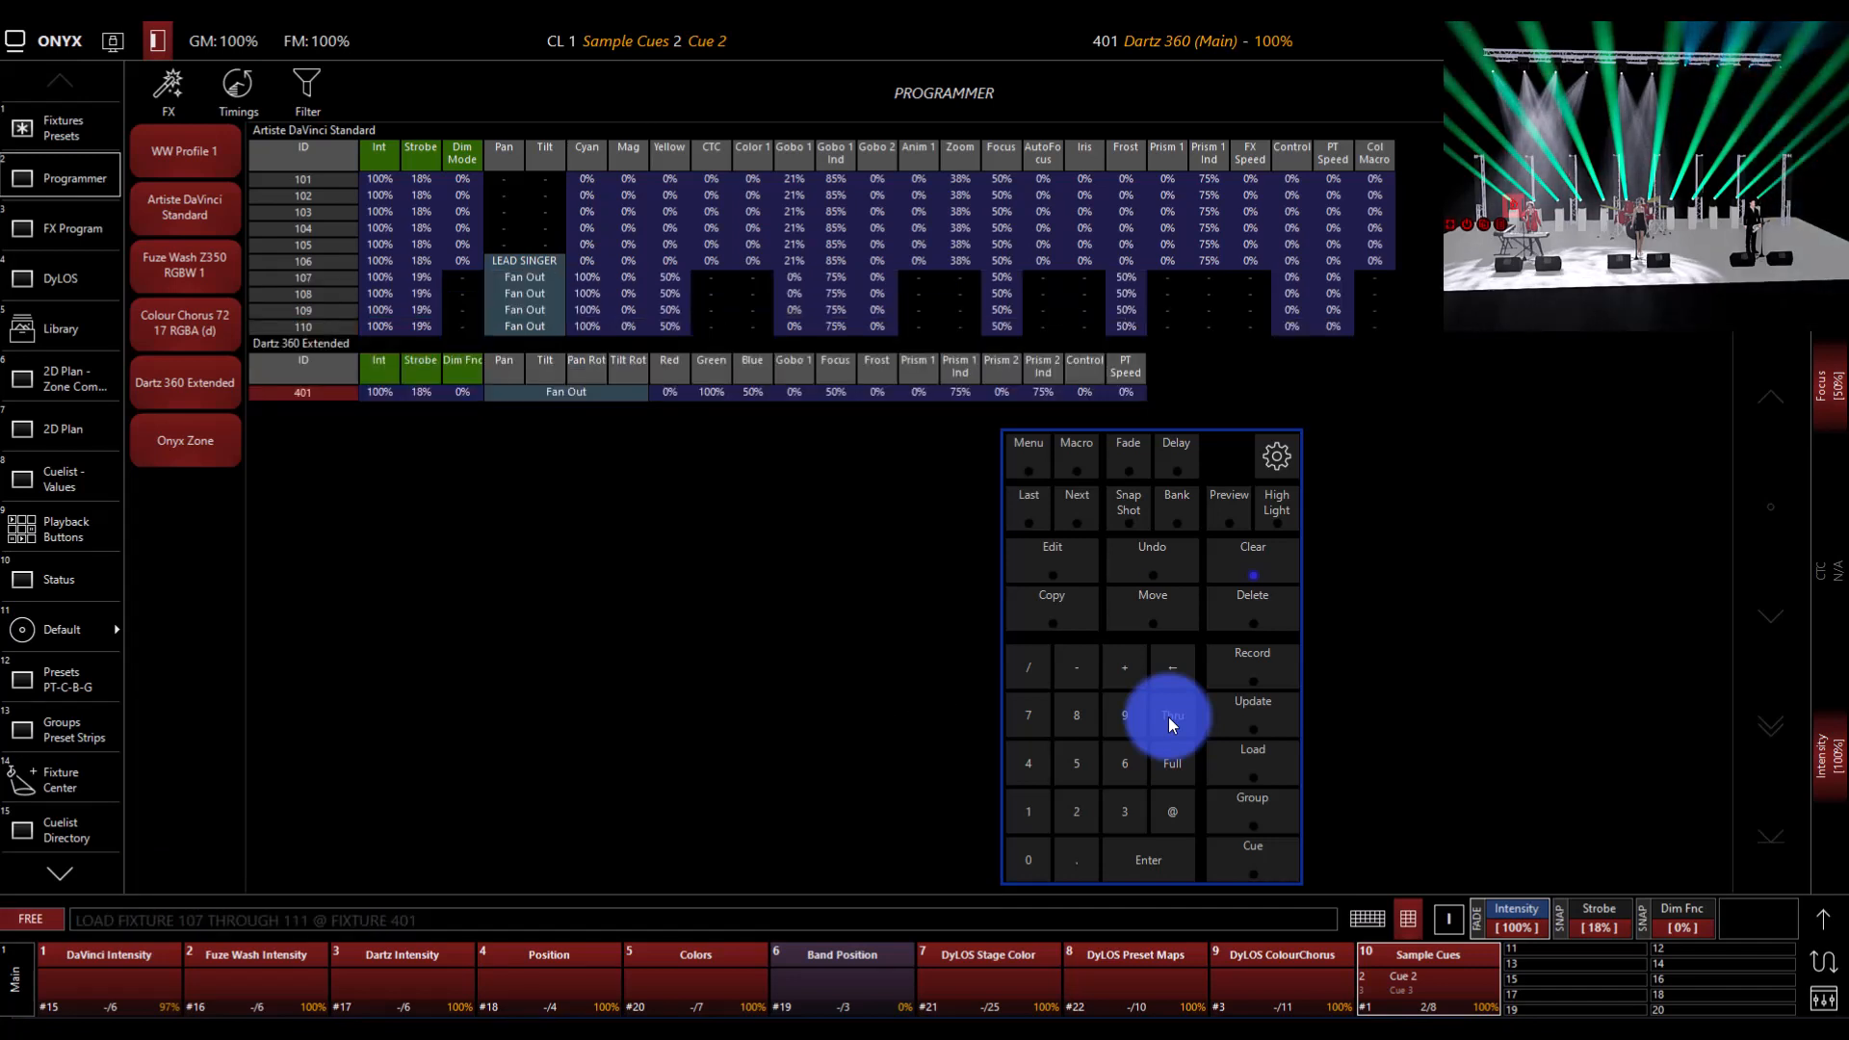